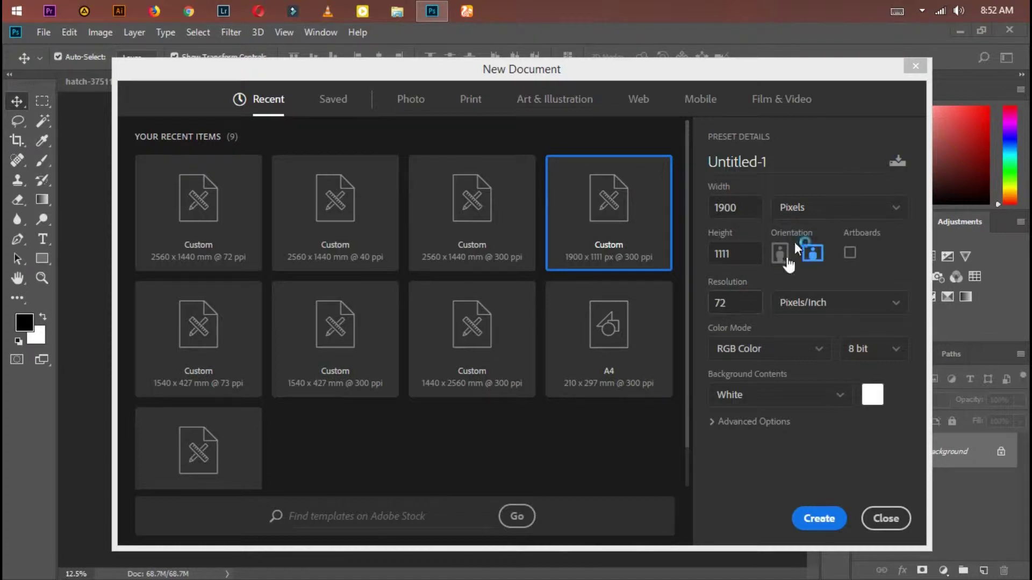
# Create Untitled-1 at 1900 × 1111 px, 72 ppi, RGB with a white background.
pyautogui.click(829, 517)
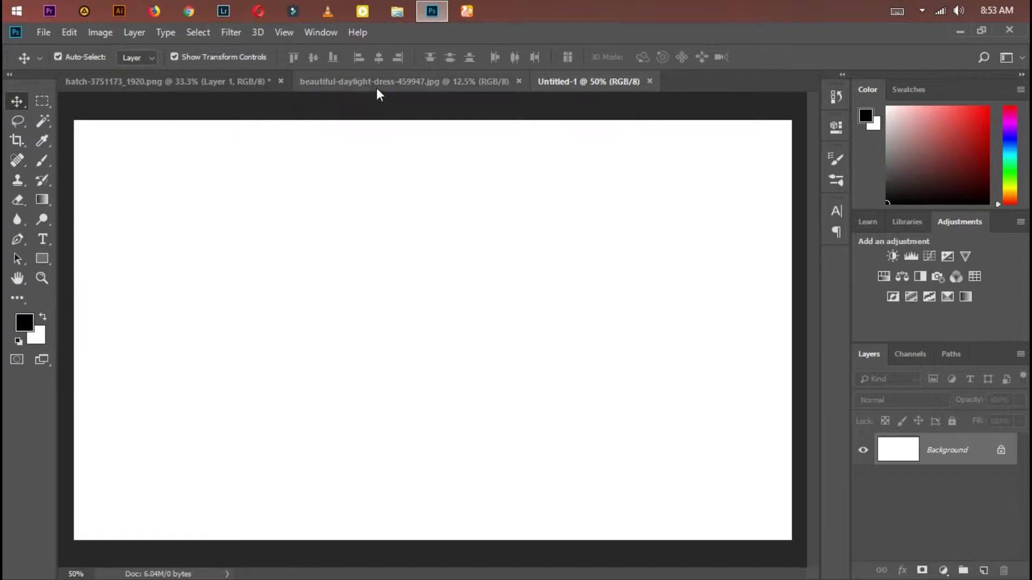
# Drag the portrait photo from its tab onto the white Untitled-1 canvas as Layer 1.
pyautogui.click(371, 83)
pyautogui.moveTo(440, 350)
pyautogui.mouseDown()
pyautogui.moveTo(505, 234)
pyautogui.moveTo(399, 350)
pyautogui.mouseUp()
pyautogui.moveTo(458, 297)
pyautogui.mouseDown()
pyautogui.moveTo(449, 422)
pyautogui.moveTo(293, 306)
pyautogui.moveTo(323, 460)
pyautogui.moveTo(181, 323)
pyautogui.mouseUp()
# Free-transform the portrait to about 26%, centre it on the canvas, and apply.
pyautogui.hotkey('ctrl', 't')
pyautogui.moveTo(175, 258)
pyautogui.mouseDown()
pyautogui.moveTo(674, 540)
pyautogui.moveTo(165, 200)
pyautogui.moveTo(74, 121)
pyautogui.moveTo(691, 534)
pyautogui.moveTo(127, 154)
pyautogui.moveTo(675, 456)
pyautogui.moveTo(265, 219)
pyautogui.moveTo(86, 143)
pyautogui.moveTo(595, 454)
pyautogui.moveTo(449, 264)
pyautogui.moveTo(417, 253)
pyautogui.moveTo(682, 491)
pyautogui.moveTo(771, 512)
pyautogui.moveTo(441, 354)
pyautogui.moveTo(440, 337)
pyautogui.moveTo(725, 518)
pyautogui.moveTo(777, 524)
pyautogui.mouseUp()
pyautogui.moveTo(618, 401)
pyautogui.mouseDown()
pyautogui.moveTo(575, 415)
pyautogui.moveTo(580, 407)
pyautogui.moveTo(565, 407)
pyautogui.moveTo(578, 407)
pyautogui.mouseUp()
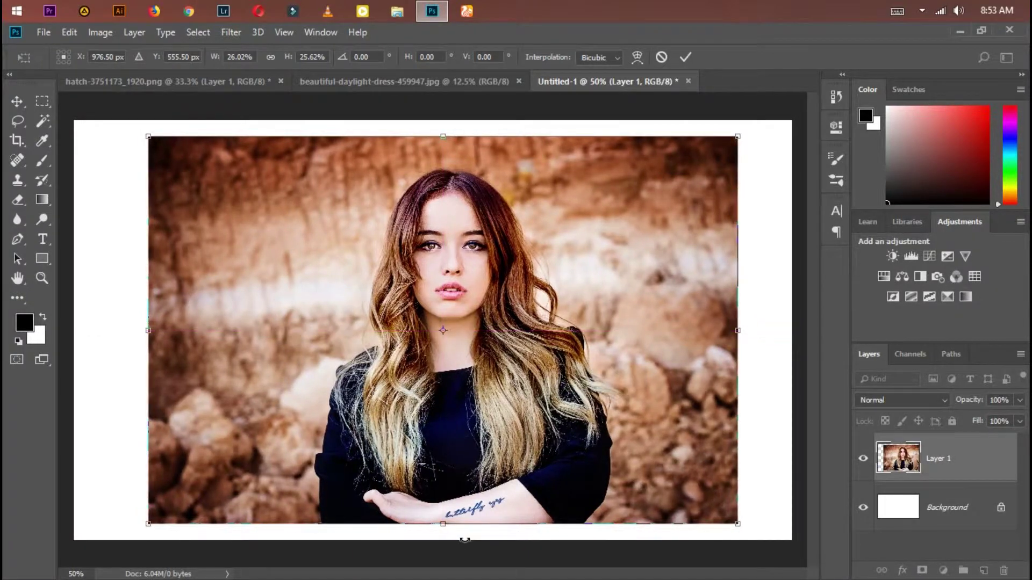
pyautogui.moveTo(444, 517); pyautogui.dragTo(450, 528)
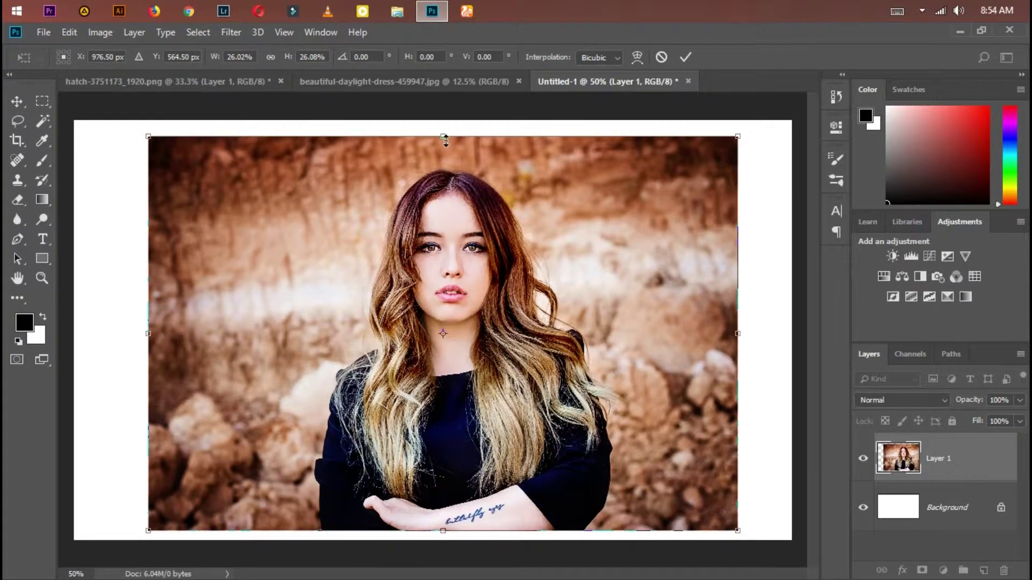
pyautogui.moveTo(446, 141); pyautogui.dragTo(448, 138)
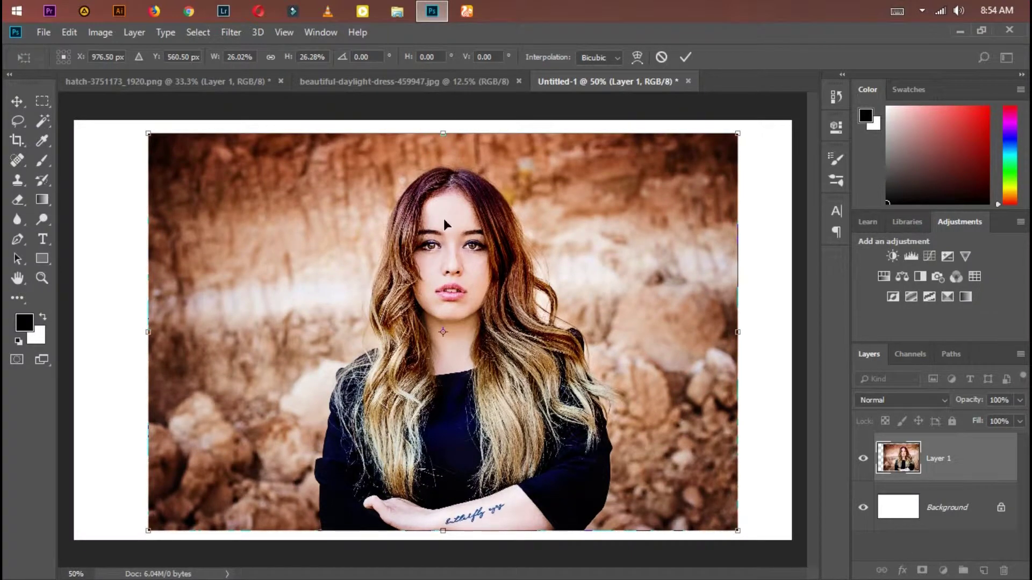
pyautogui.moveTo(436, 263); pyautogui.dragTo(428, 269)
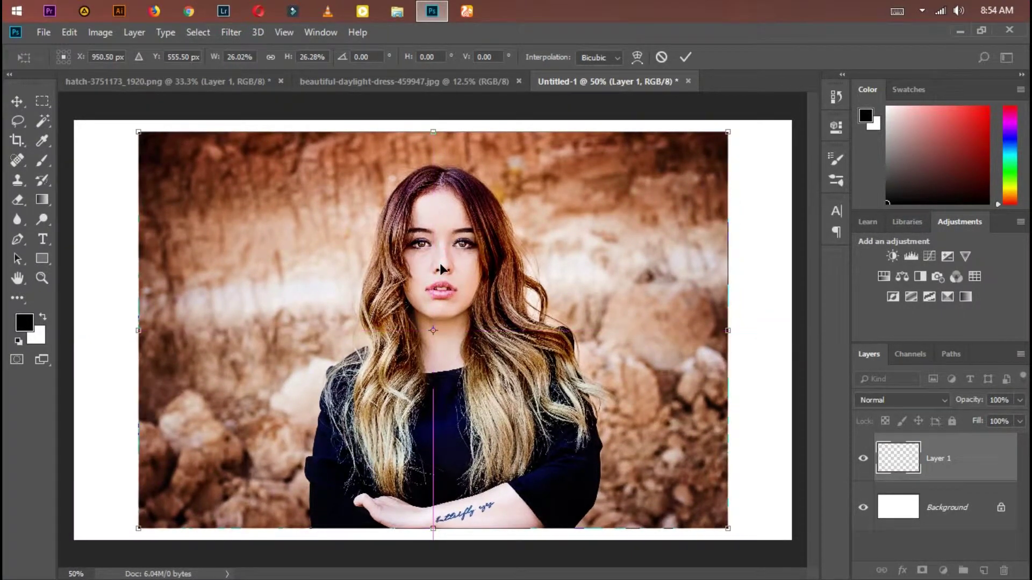
pyautogui.click(8, 106)
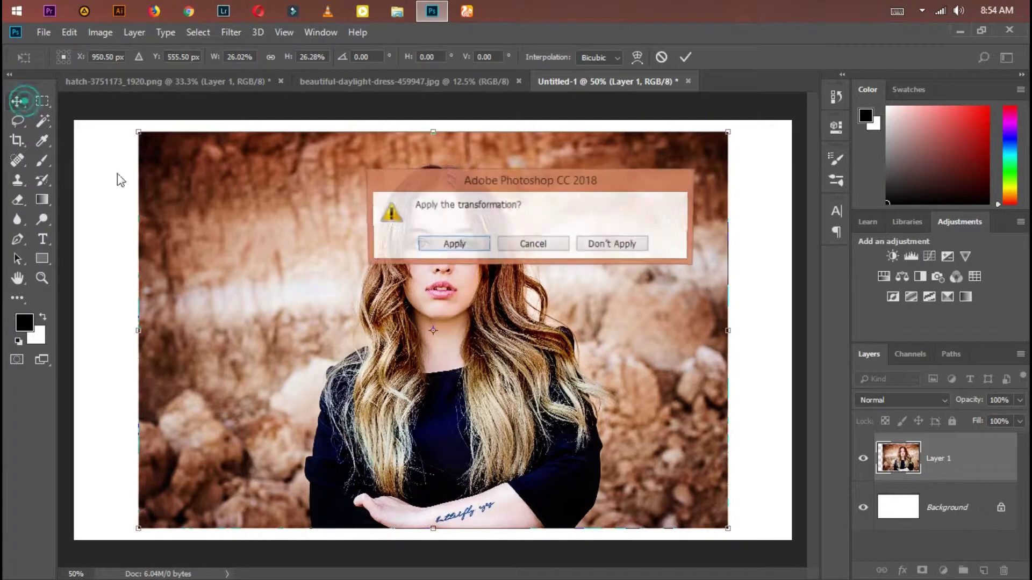
pyautogui.click(452, 245)
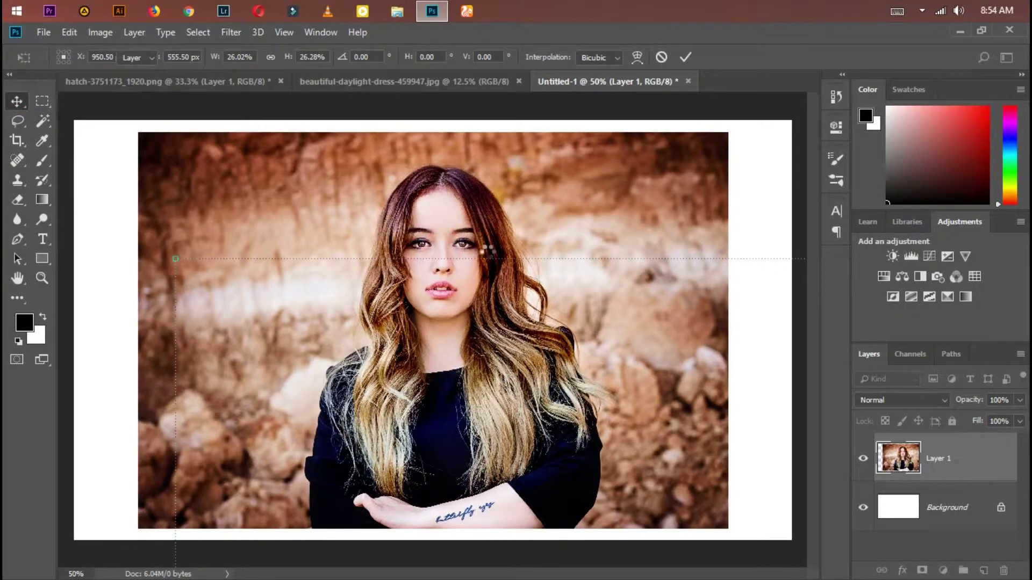
# Commit the transform, give Layer 1 an inverted black mask, and switch to hatch-3751173_1920.png.
pyautogui.press('Return')
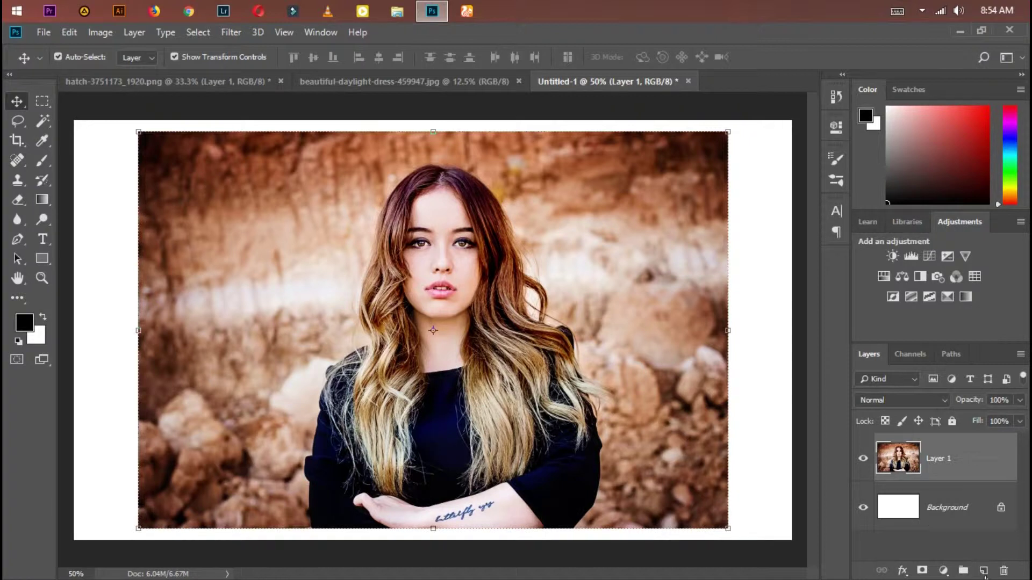
pyautogui.click(921, 571)
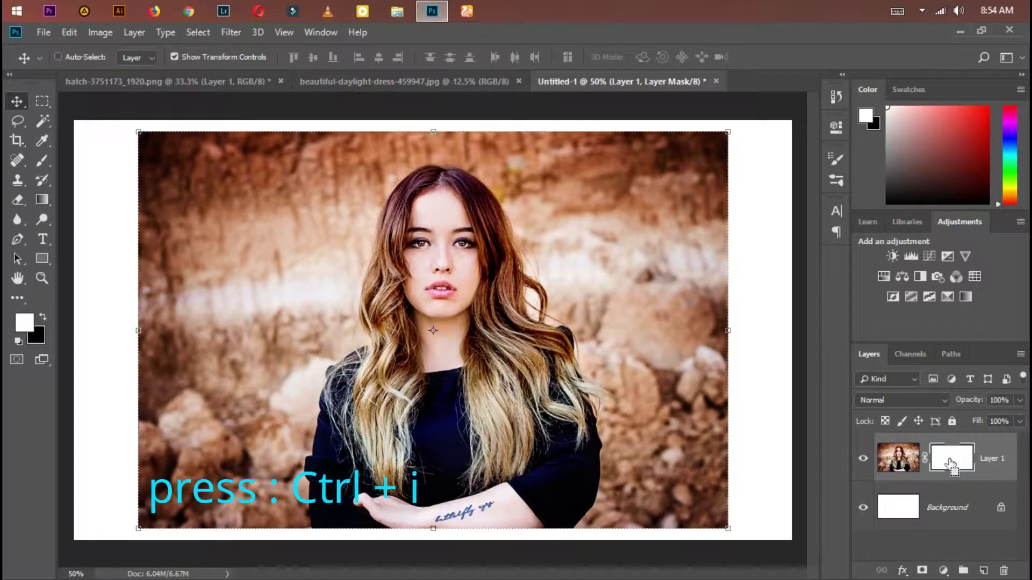
pyautogui.hotkey('ctrl', 'i')
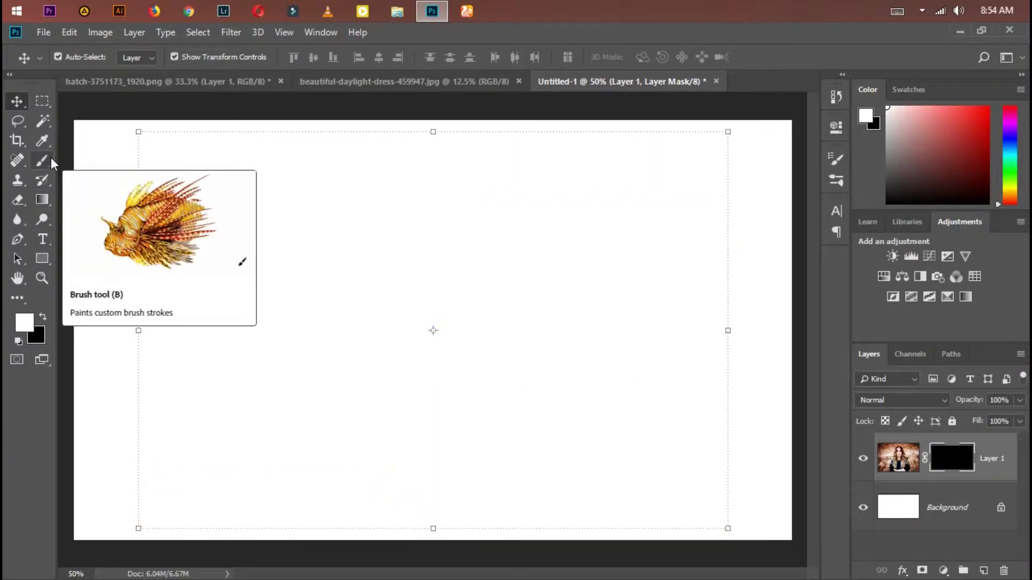
pyautogui.click(145, 84)
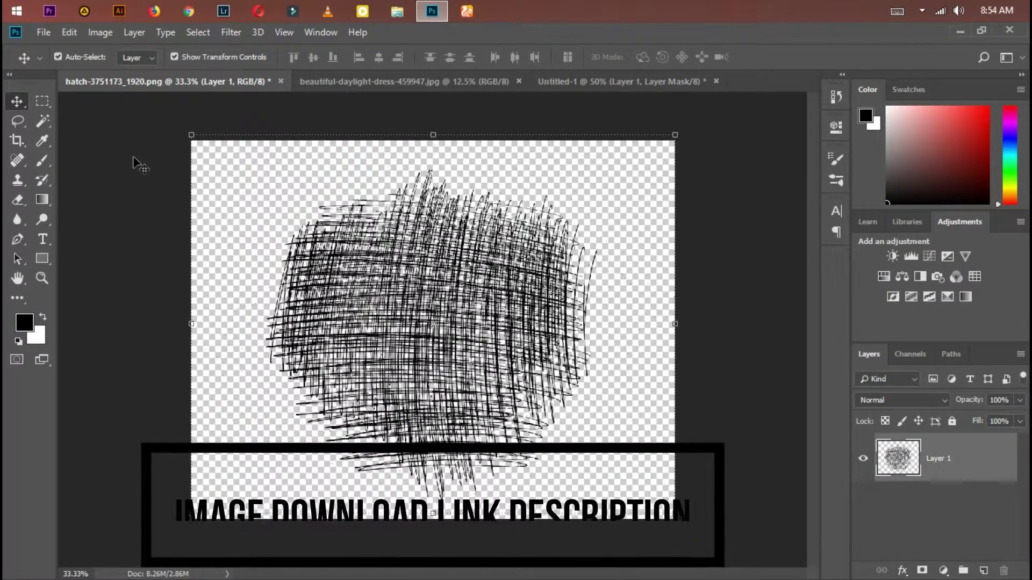
# Set the Brush Tool size to 200 and nudge the crosshatch layer slightly with the Move Tool.
pyautogui.click(42, 161)
pyautogui.click(96, 156)
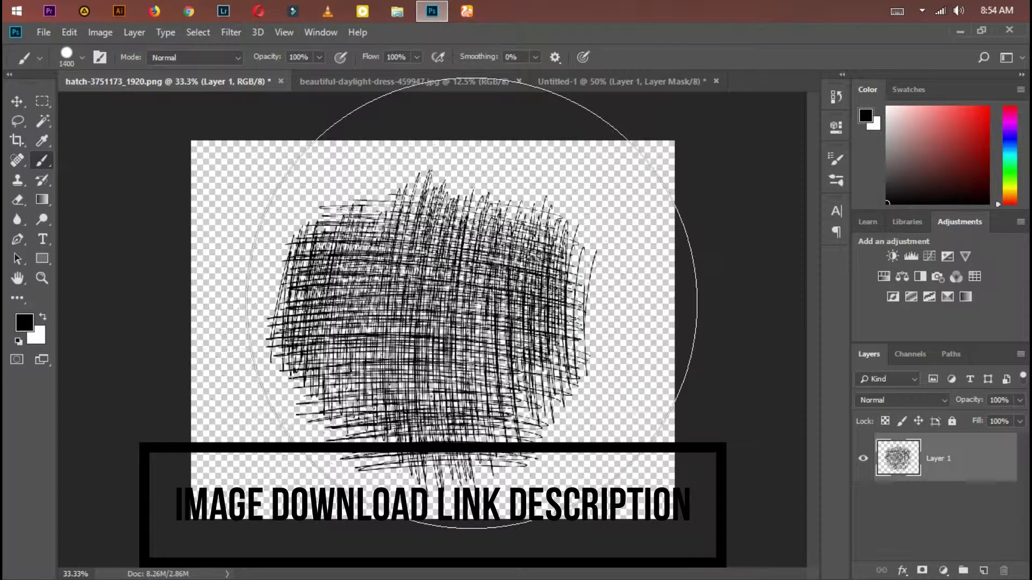
pyautogui.press('[')
pyautogui.press('[')
pyautogui.press('[')
pyautogui.press(']')
pyautogui.press(']')
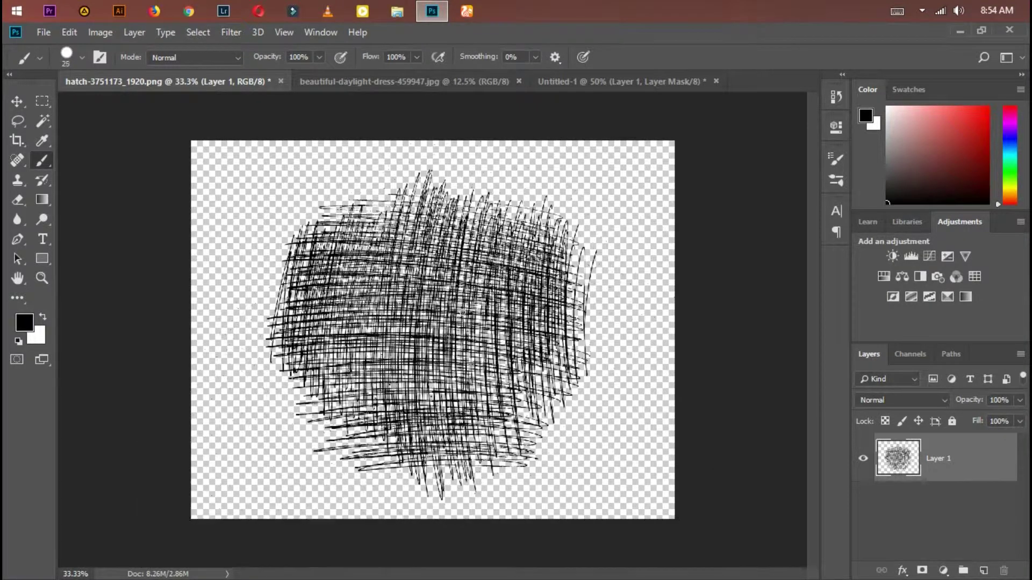
pyautogui.press(']')
pyautogui.press(']')
pyautogui.press(']')
pyautogui.press(']')
pyautogui.press(']')
pyautogui.press(']')
pyautogui.press(']')
pyautogui.press('[')
pyautogui.press('[')
pyautogui.press('[')
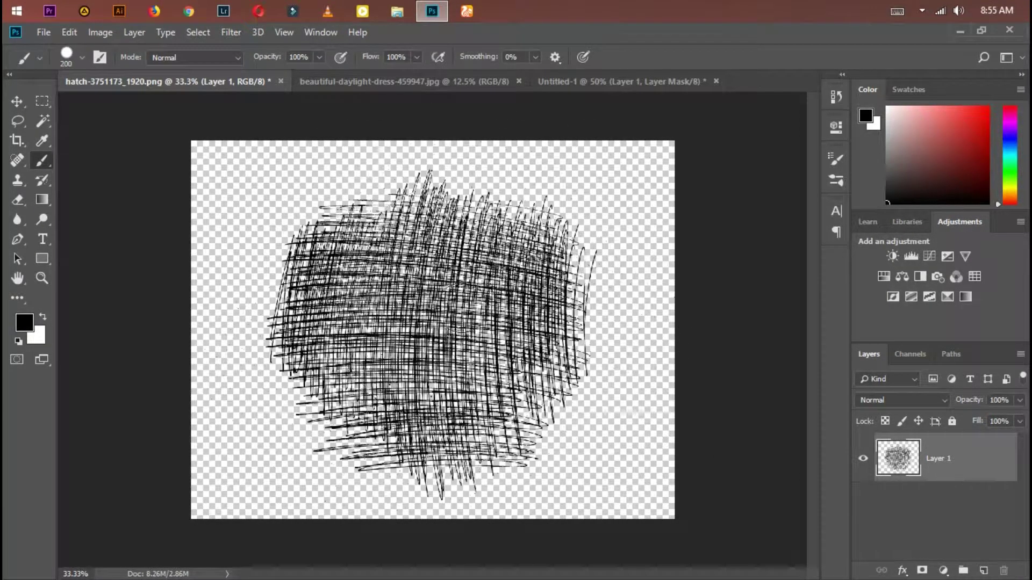
pyautogui.click(18, 101)
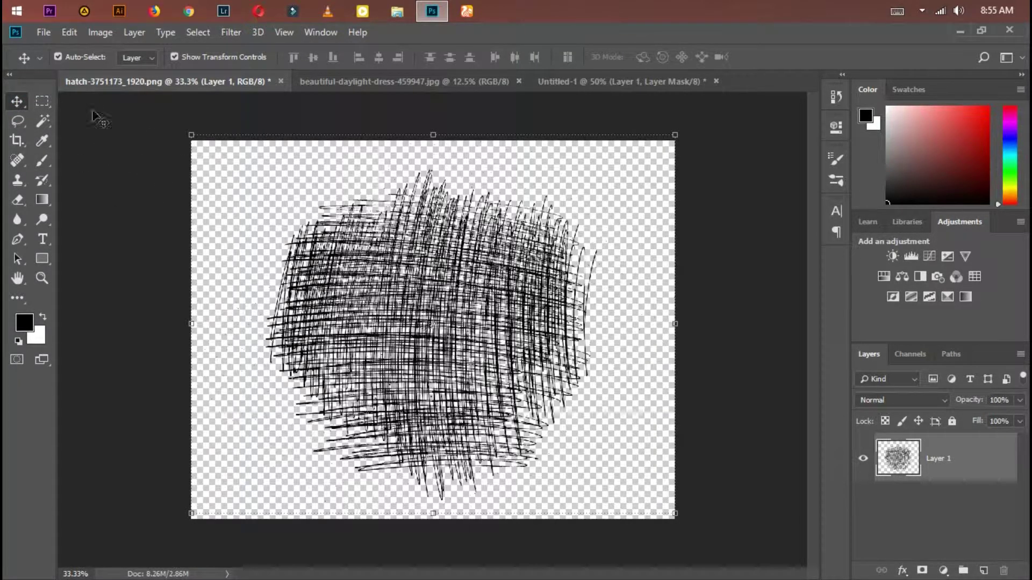
pyautogui.moveTo(487, 290); pyautogui.dragTo(483, 290)
# Define the crosshatch as a new brush preset named '2'.
pyautogui.click(69, 32)
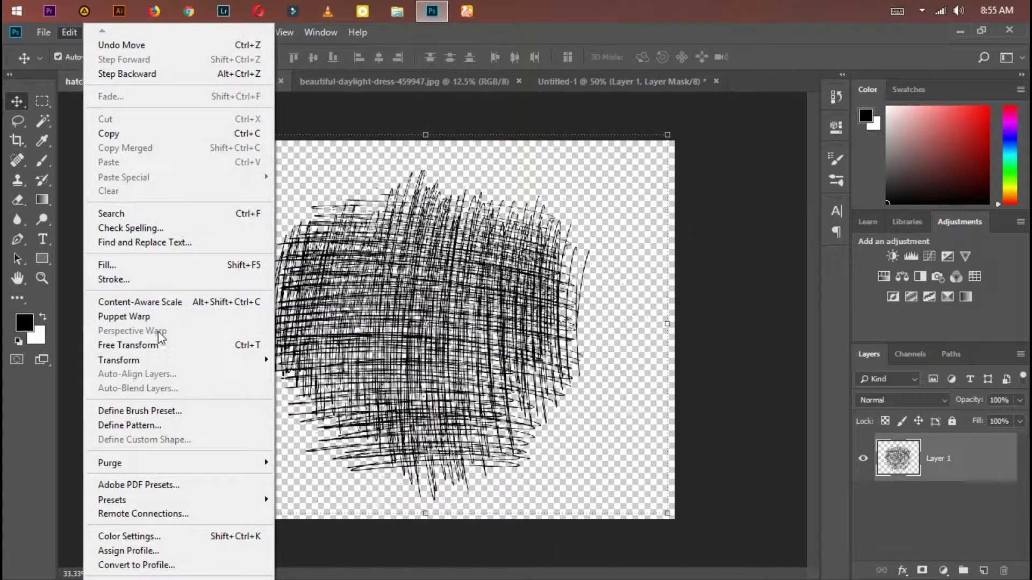
pyautogui.click(167, 412)
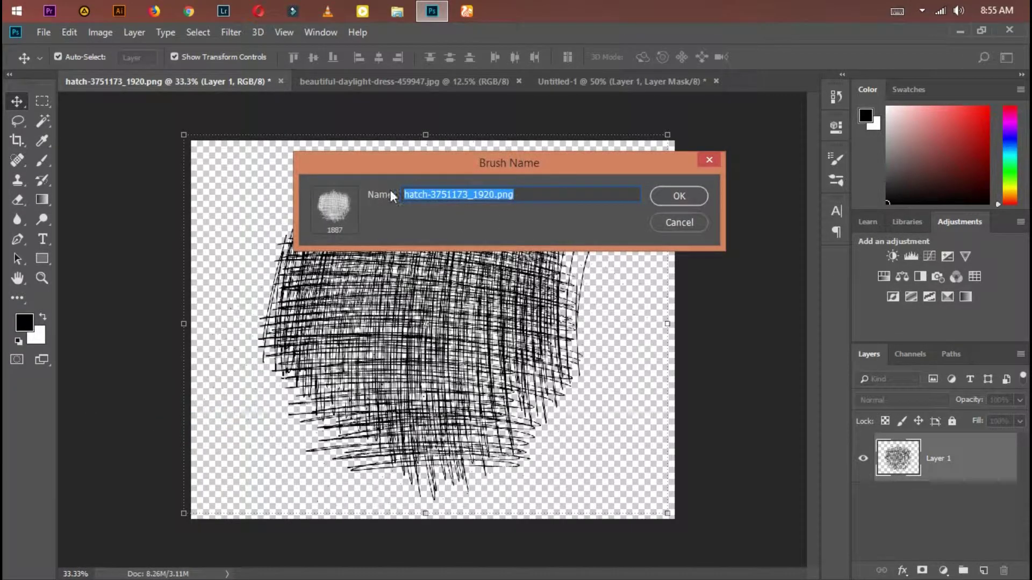
pyautogui.press('BackSpace')
pyautogui.write('2')
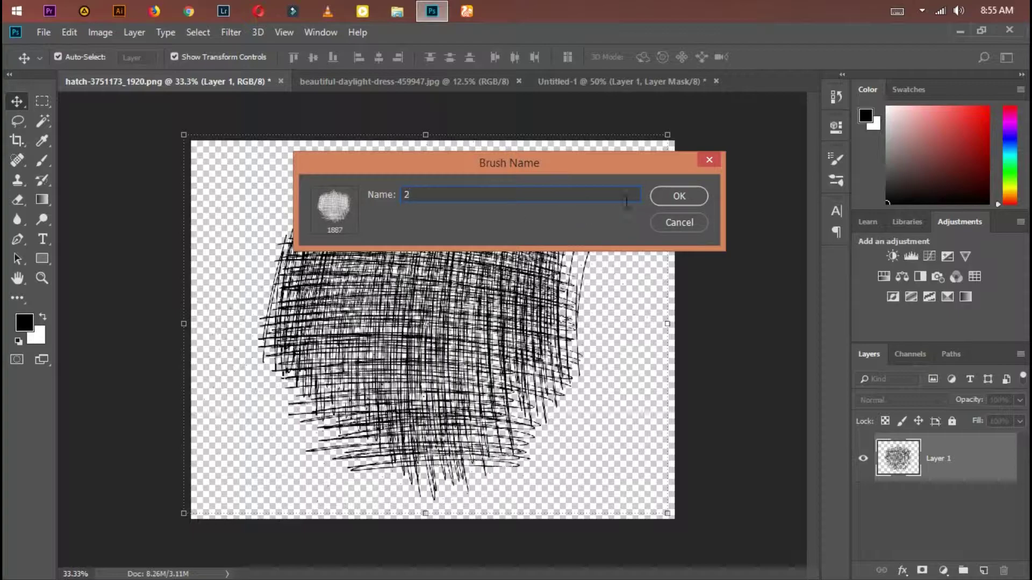
pyautogui.click(679, 196)
pyautogui.press('b')
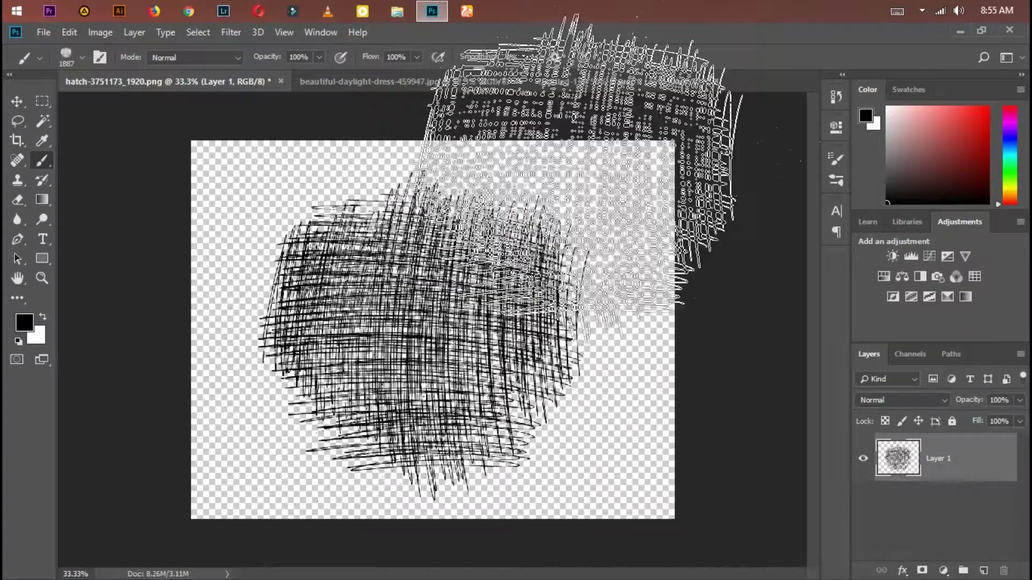
# In Untitled-1, shrink the hatch brush to 1300 px and paint white on the mask over the face.
pyautogui.click(607, 82)
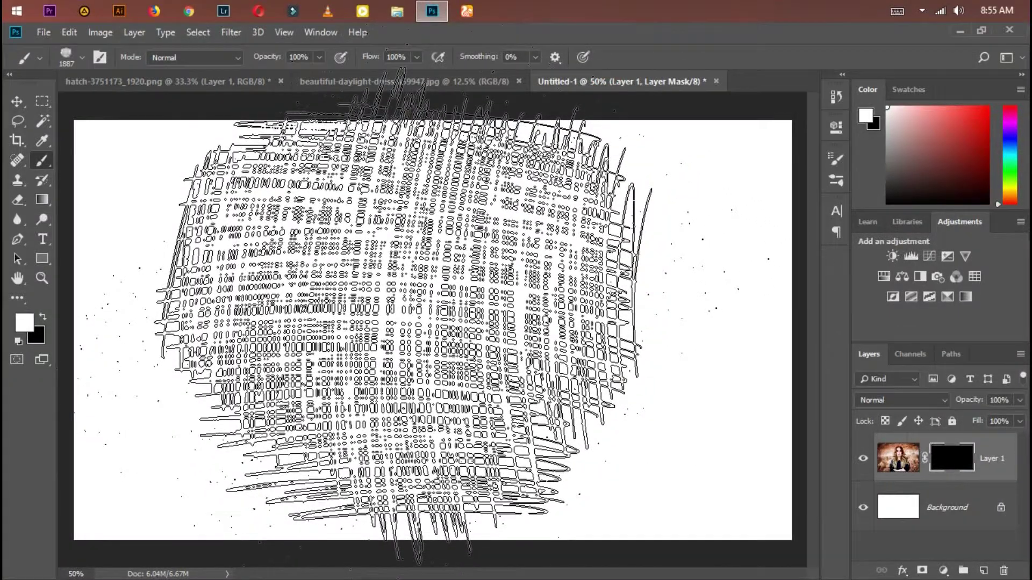
pyautogui.press('[')
pyautogui.press('[')
pyautogui.press('[')
pyautogui.press('[')
pyautogui.press('[')
pyautogui.press('[')
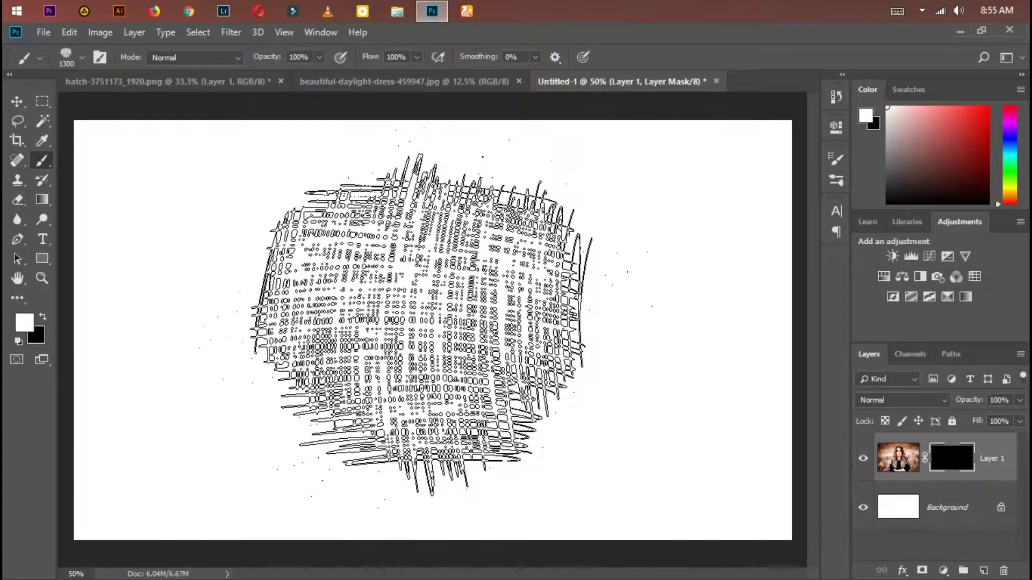
pyautogui.press('[')
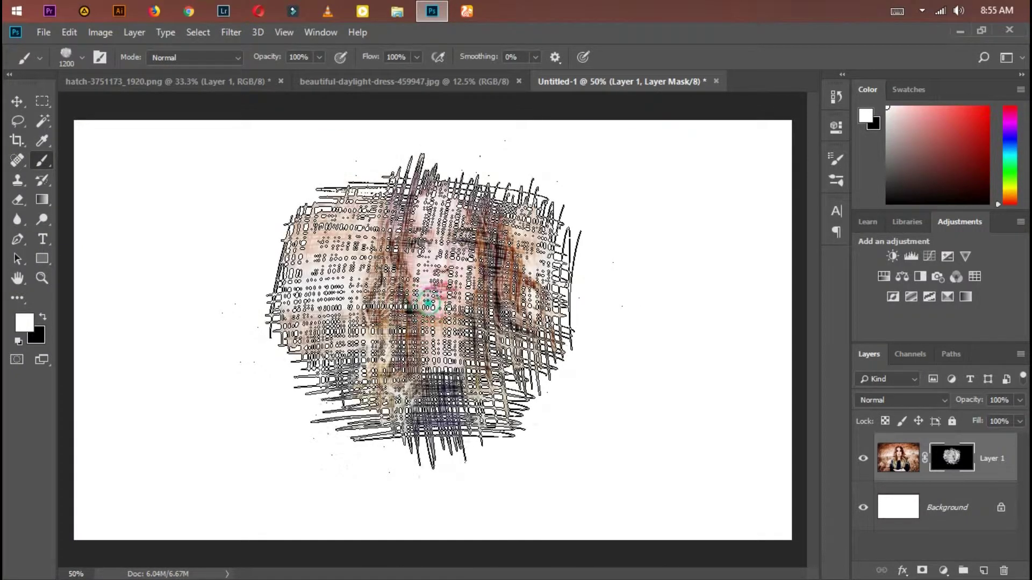
pyautogui.moveTo(231, 384)
pyautogui.mouseDown()
pyautogui.moveTo(427, 301)
pyautogui.moveTo(454, 320)
pyautogui.mouseUp()
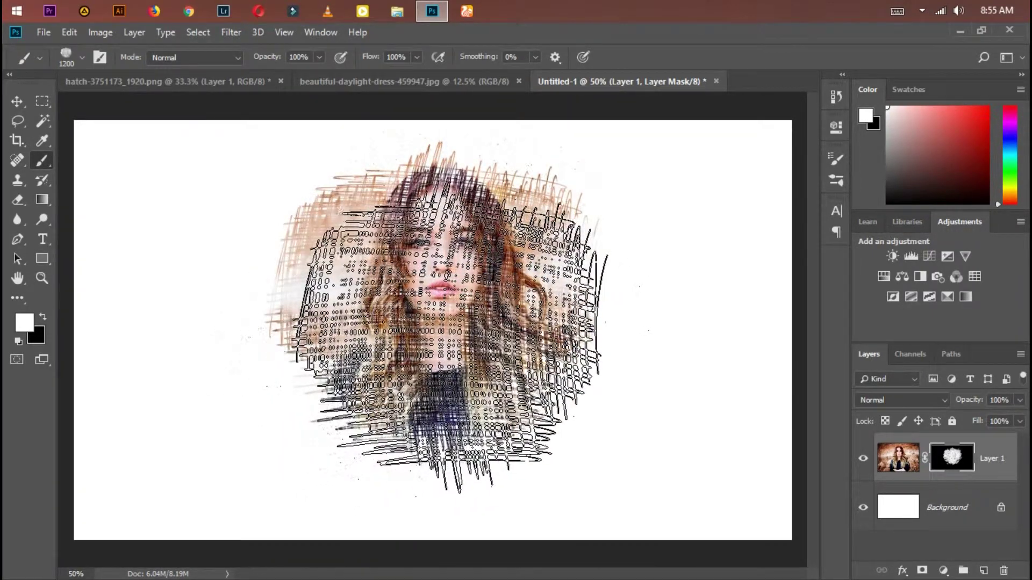
pyautogui.moveTo(454, 320)
pyautogui.mouseDown()
pyautogui.moveTo(477, 321)
pyautogui.moveTo(393, 352)
pyautogui.moveTo(210, 253)
pyautogui.mouseUp()
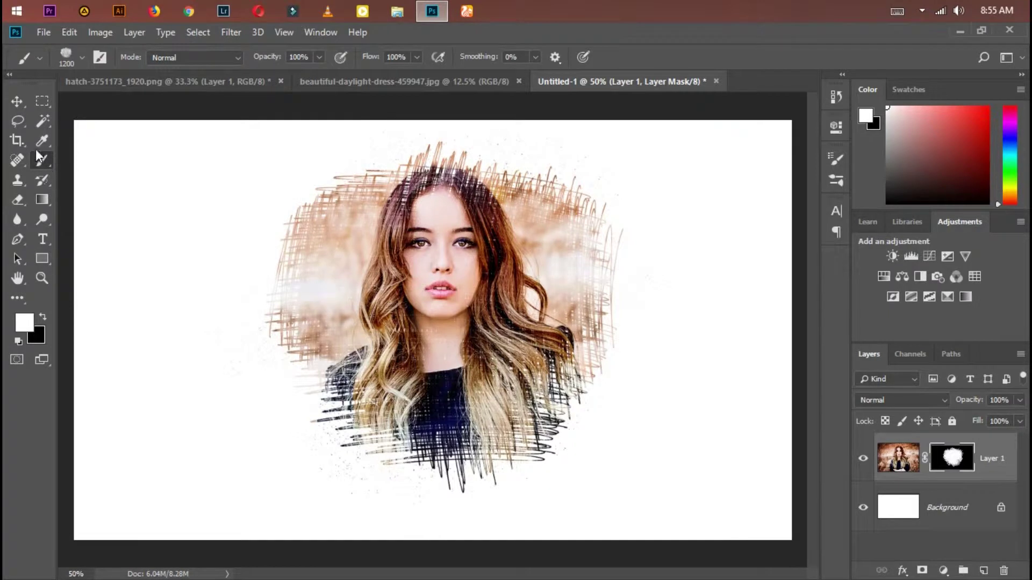
pyautogui.click(16, 106)
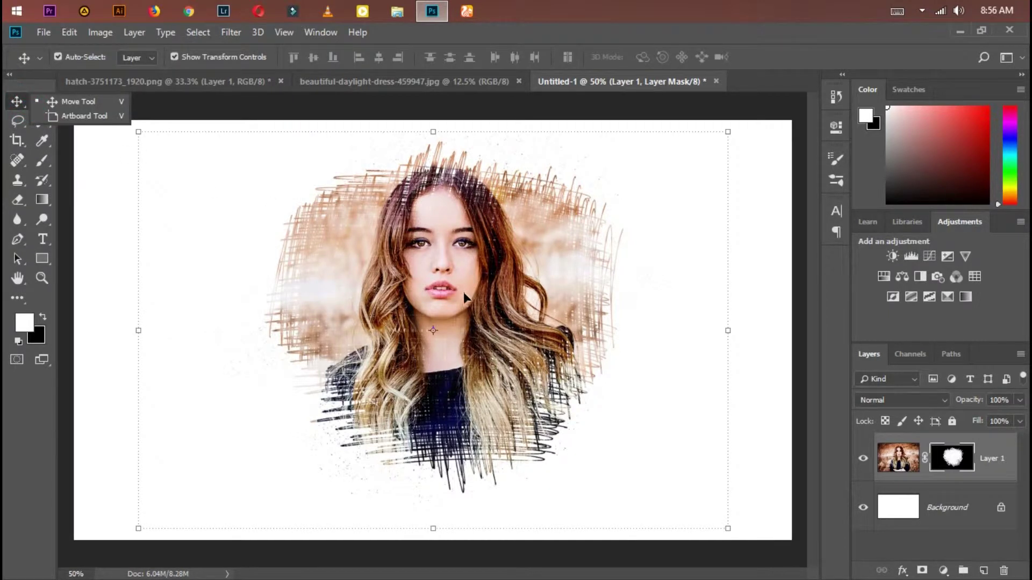
# With the Brush Tool, choose Soft Round from the General Brushes presets.
pyautogui.click(459, 267)
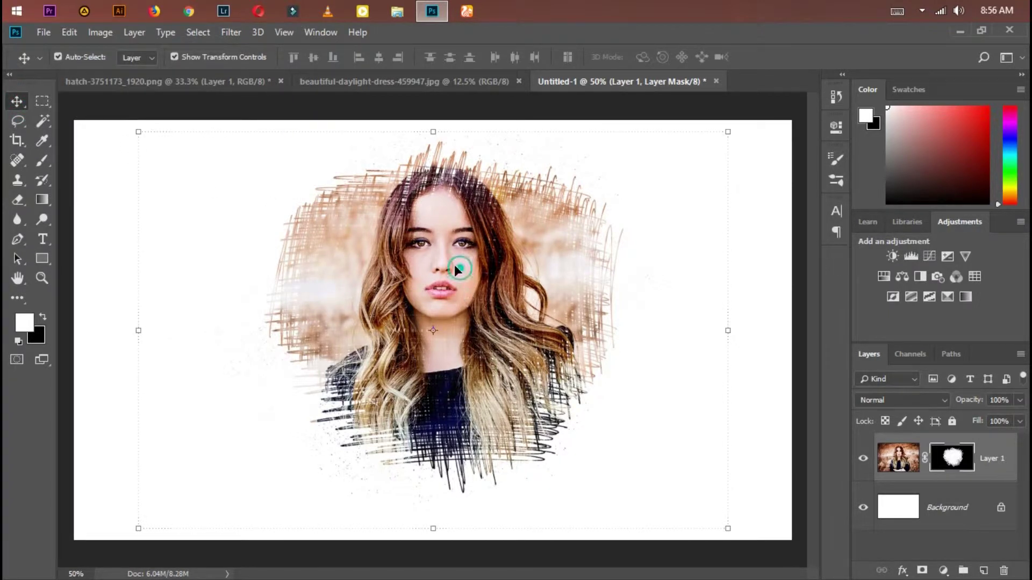
pyautogui.click(43, 159)
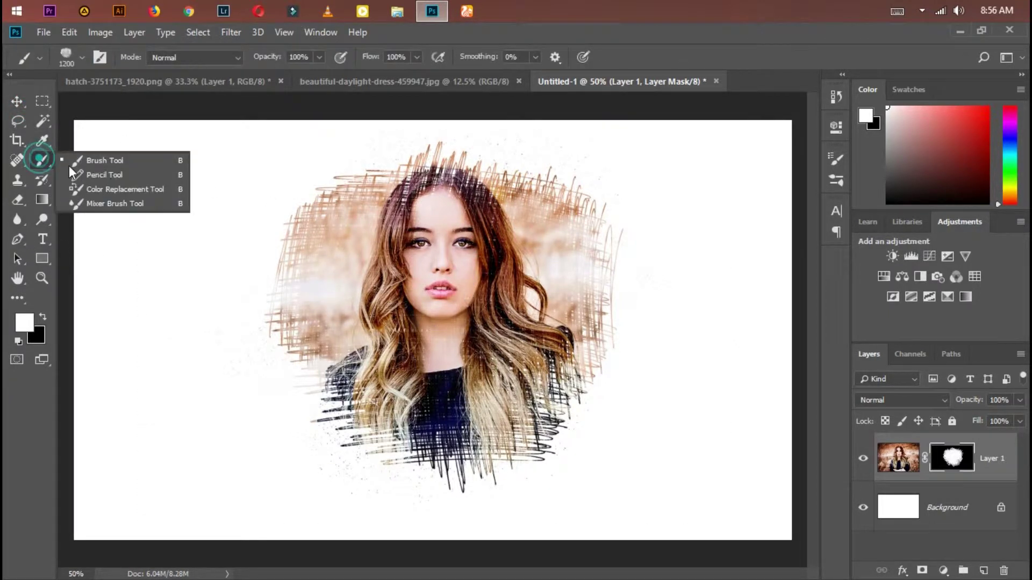
pyautogui.click(126, 160)
pyautogui.rightClick(426, 200)
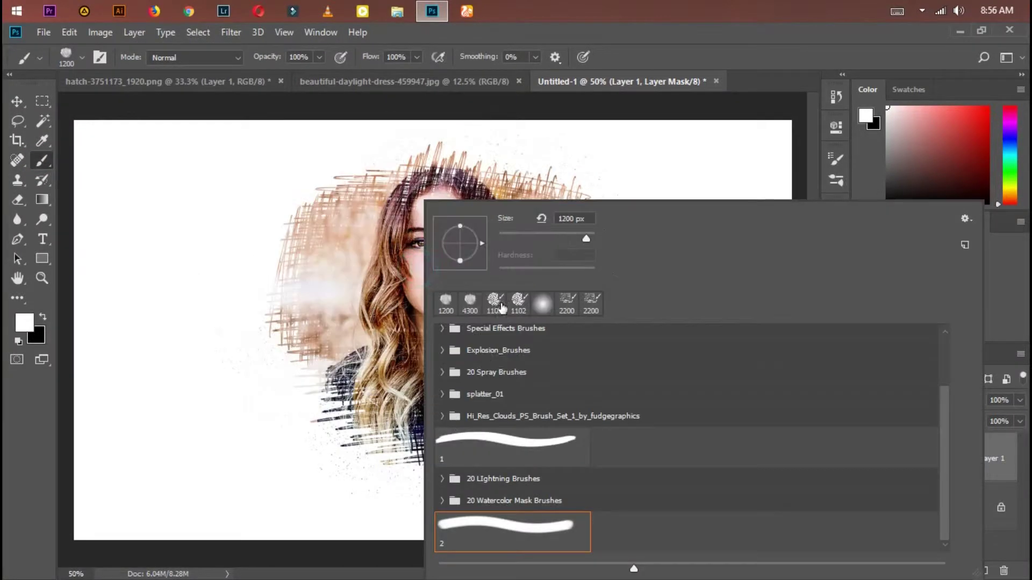
pyautogui.scroll(1, 502, 429)
pyautogui.scroll(2, 489, 388)
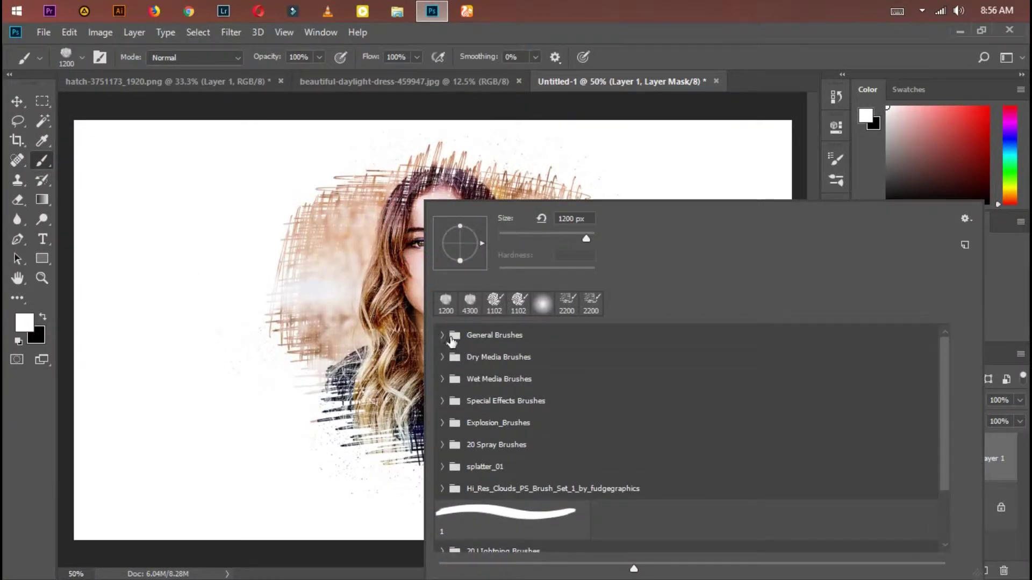
pyautogui.click(442, 336)
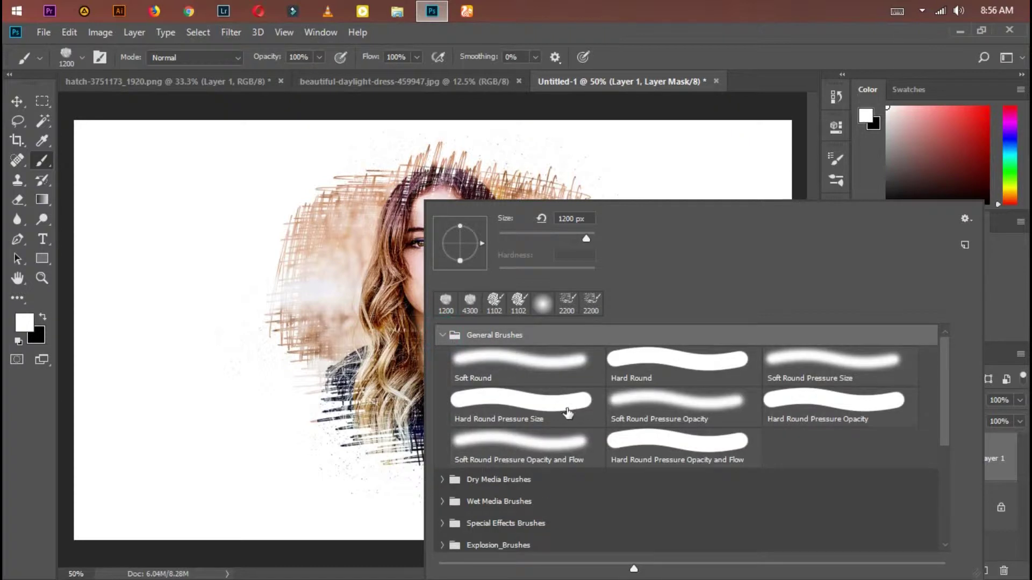
pyautogui.click(530, 363)
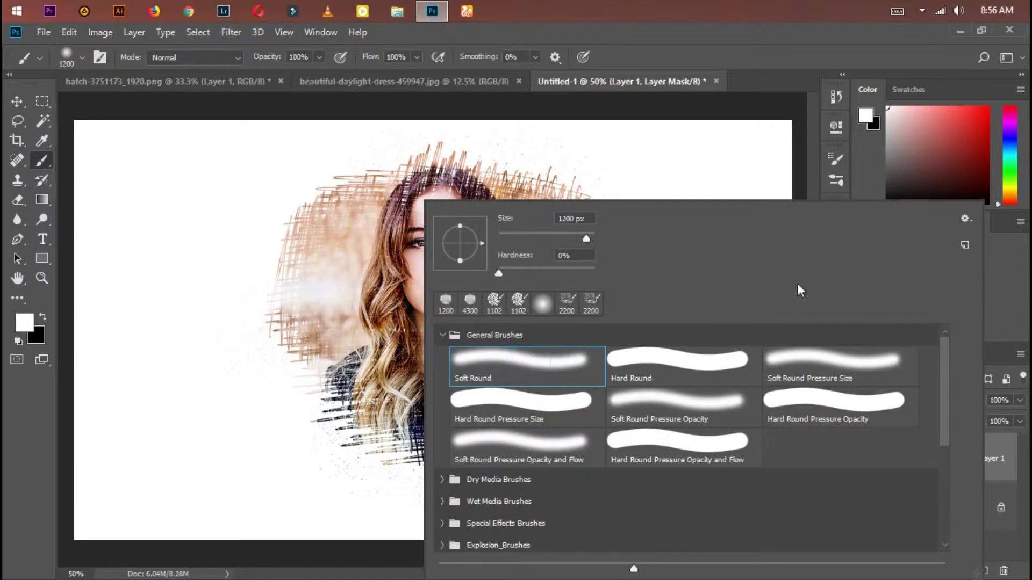
pyautogui.click(822, 43)
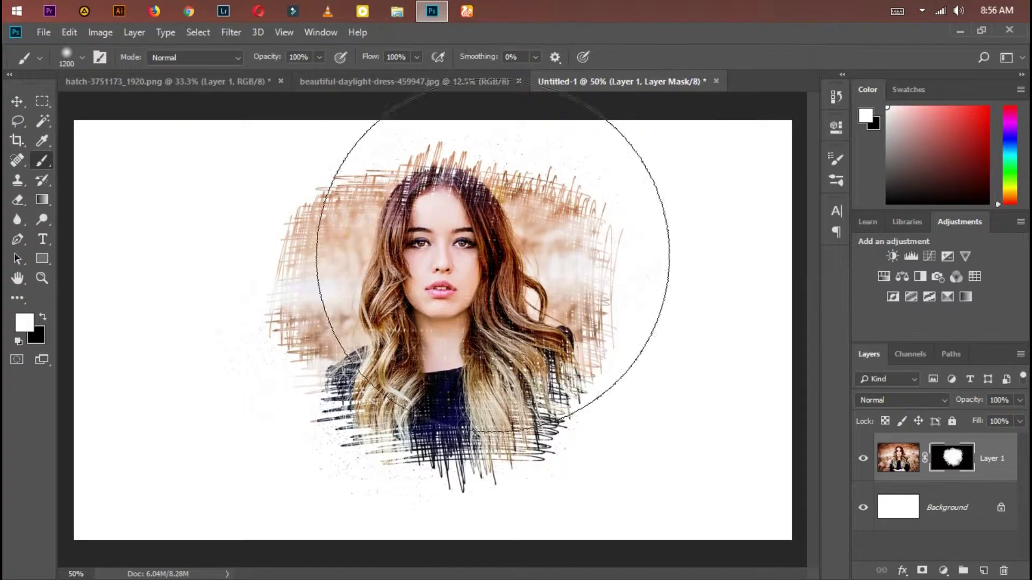
# Shrink the soft brush to 150 px at 17% opacity, then nudge the layer to centre it.
pyautogui.press('[')
pyautogui.press('[')
pyautogui.press('[')
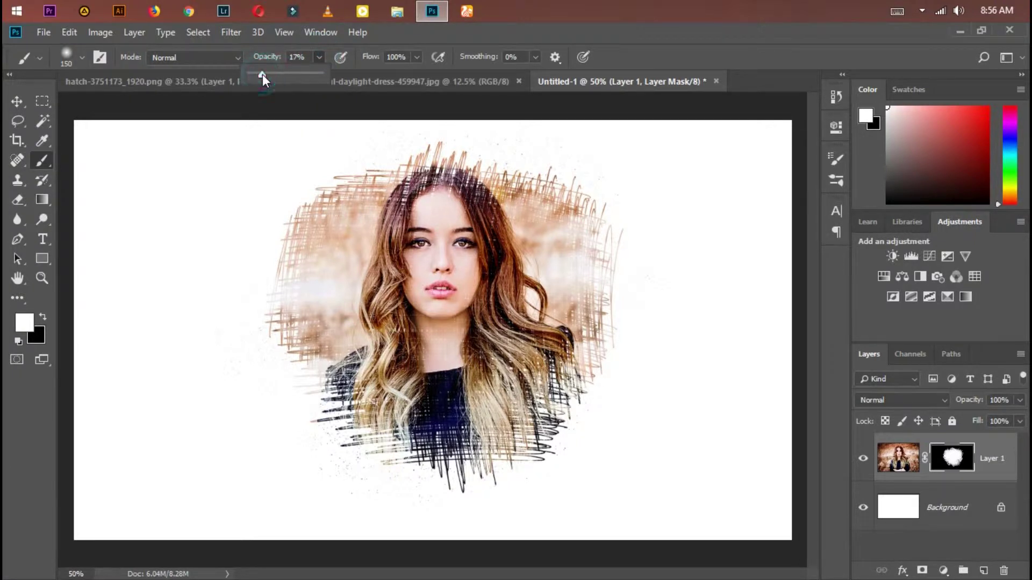
pyautogui.click(452, 294)
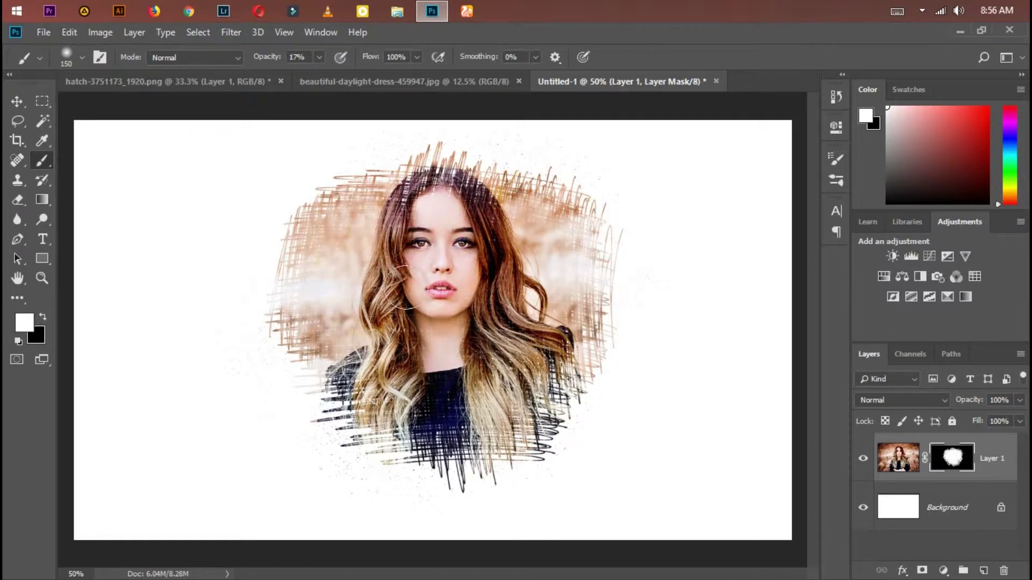
pyautogui.click(17, 101)
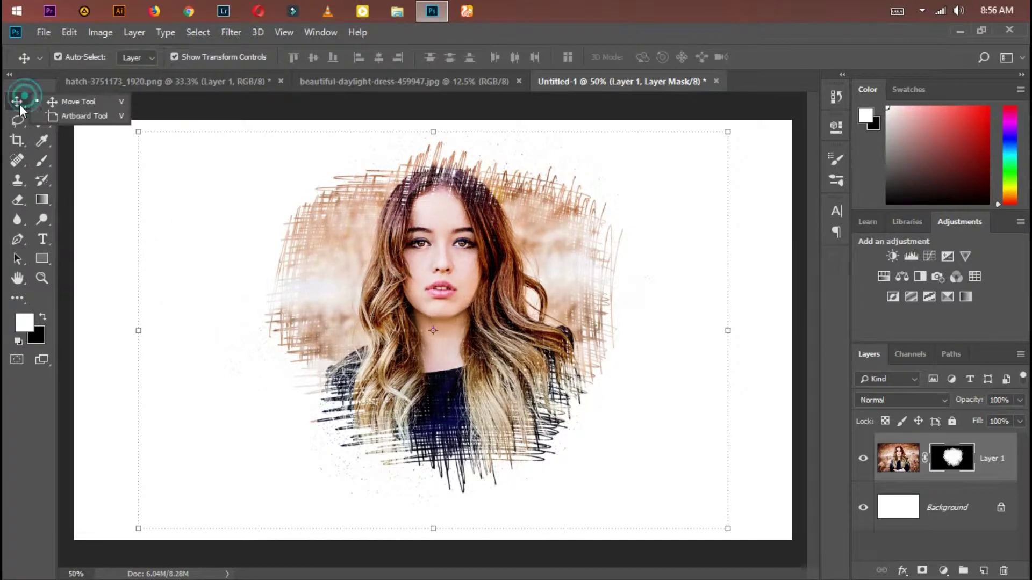
pyautogui.click(60, 98)
pyautogui.moveTo(447, 289)
pyautogui.mouseDown()
pyautogui.moveTo(469, 302)
pyautogui.moveTo(466, 289)
pyautogui.mouseUp()
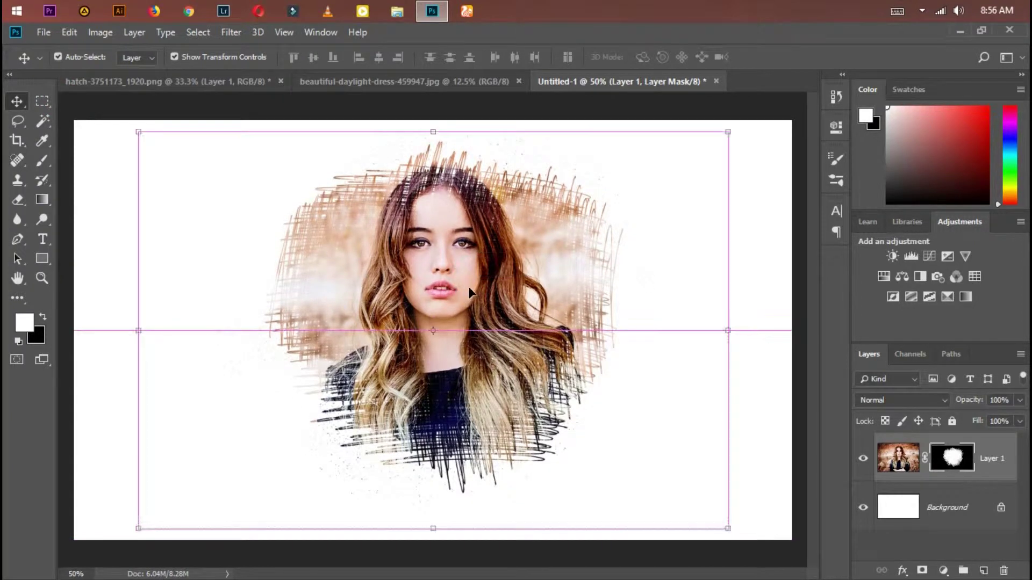
# Unlink Layer 1 from its mask and move the photo right and down inside the mask.
pyautogui.click(925, 458)
pyautogui.moveTo(471, 299)
pyautogui.mouseDown()
pyautogui.moveTo(457, 275)
pyautogui.moveTo(471, 291)
pyautogui.mouseUp()
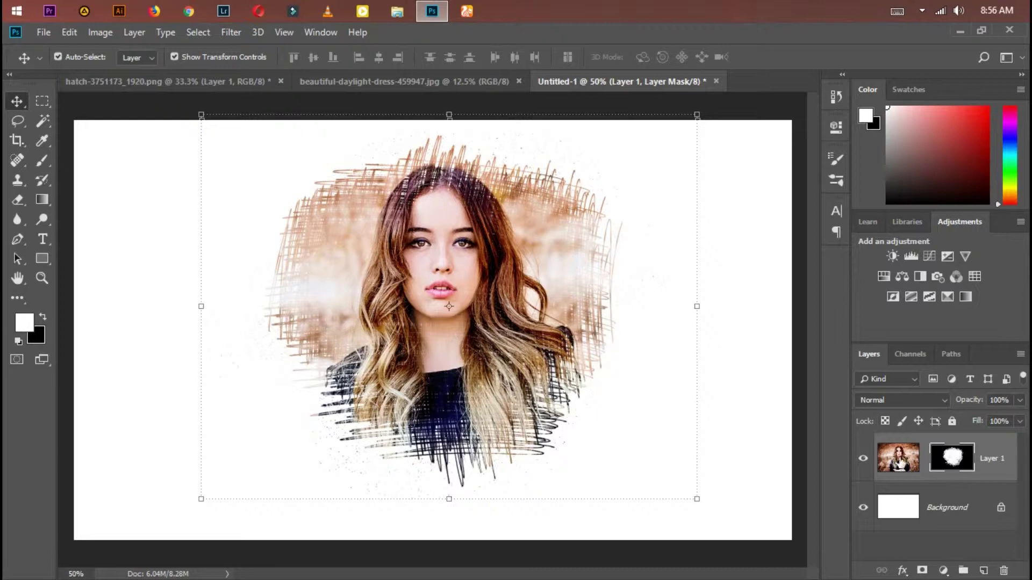
pyautogui.click(914, 459)
pyautogui.moveTo(487, 270)
pyautogui.mouseDown()
pyautogui.moveTo(504, 292)
pyautogui.moveTo(493, 297)
pyautogui.mouseUp()
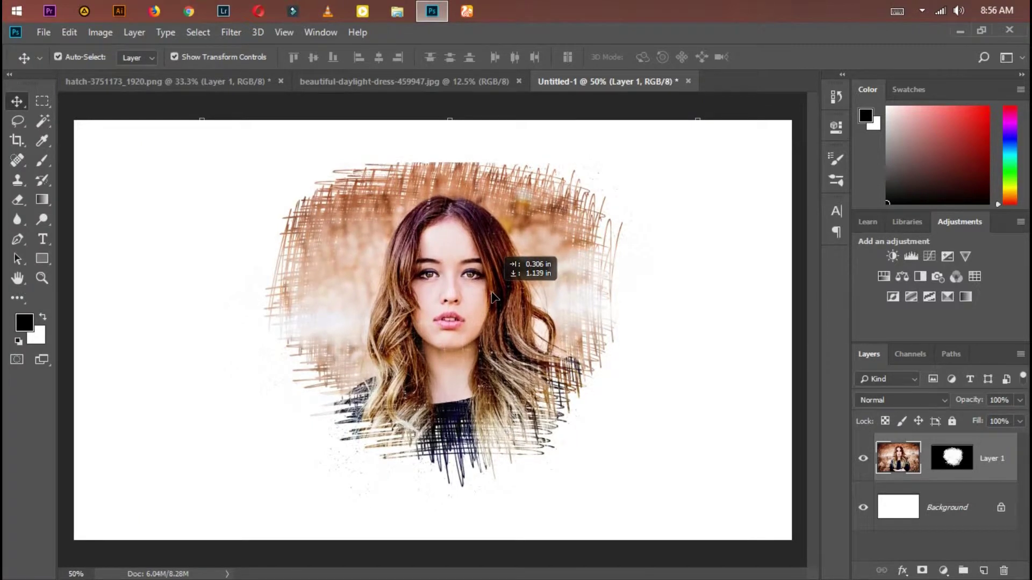
# Scale the photo to about 103% width and 109% height, reposition it, and apply.
pyautogui.moveTo(493, 291); pyautogui.dragTo(493, 291)
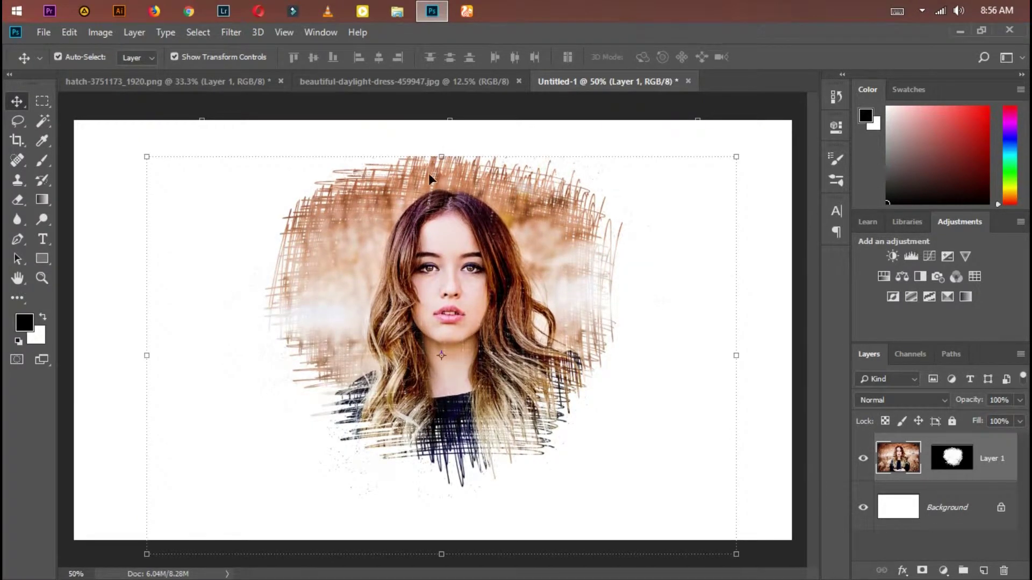
pyautogui.moveTo(439, 157); pyautogui.dragTo(442, 146)
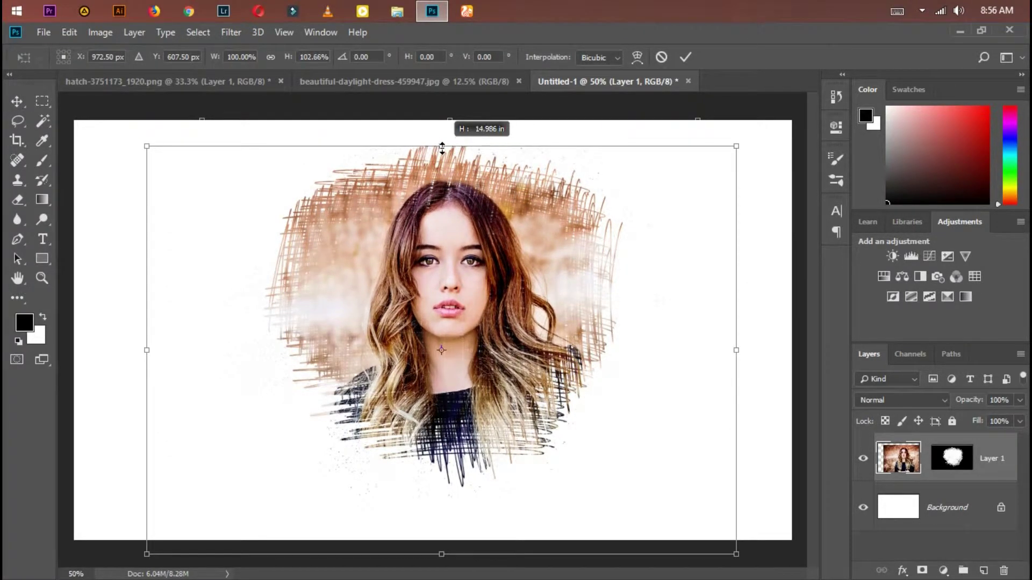
pyautogui.moveTo(442, 146); pyautogui.dragTo(450, 127)
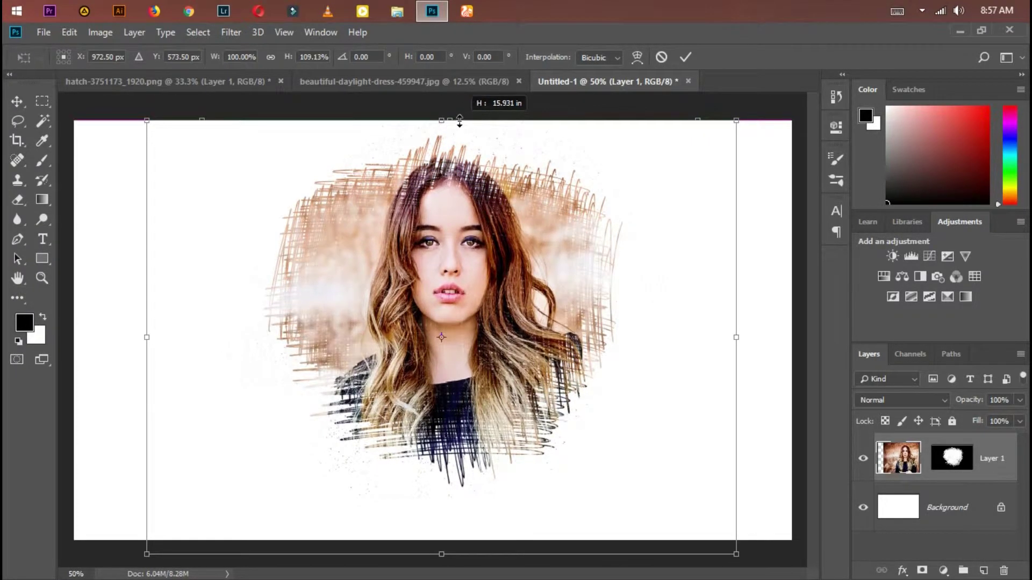
pyautogui.moveTo(518, 324)
pyautogui.mouseDown()
pyautogui.moveTo(512, 338)
pyautogui.moveTo(523, 334)
pyautogui.mouseUp()
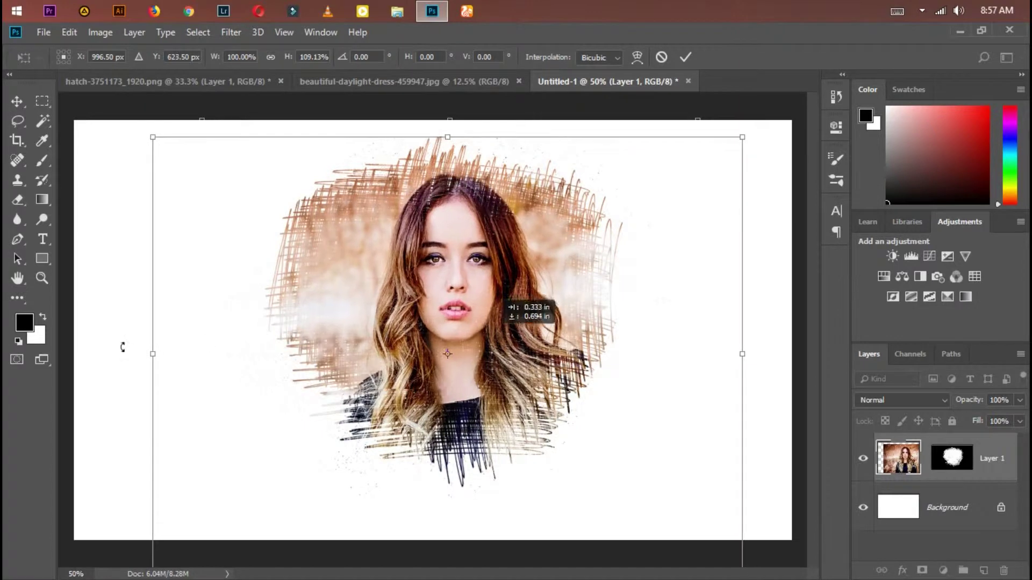
pyautogui.moveTo(151, 355); pyautogui.dragTo(131, 348)
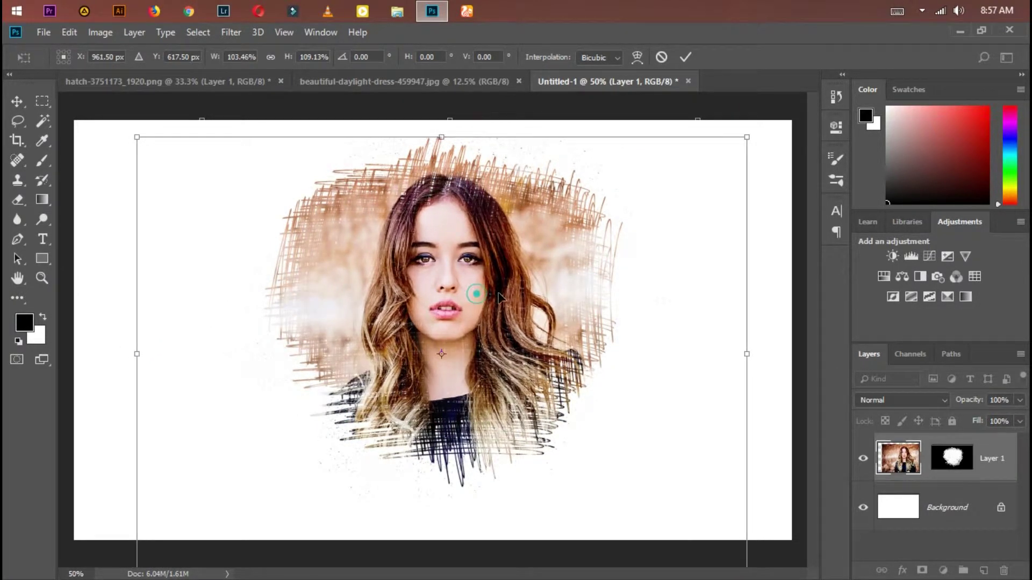
pyautogui.moveTo(476, 293); pyautogui.dragTo(491, 298)
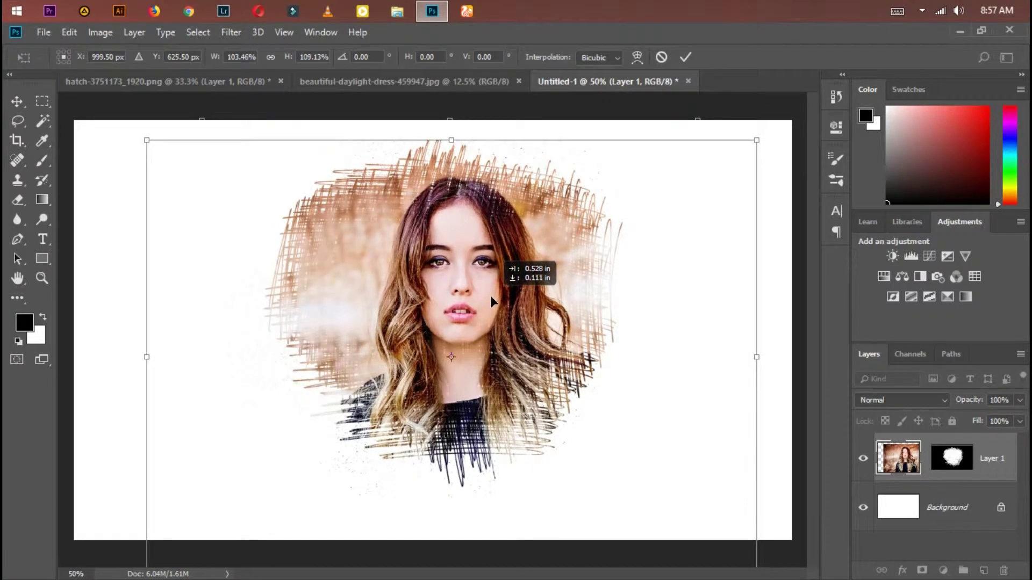
pyautogui.moveTo(490, 298); pyautogui.dragTo(474, 306)
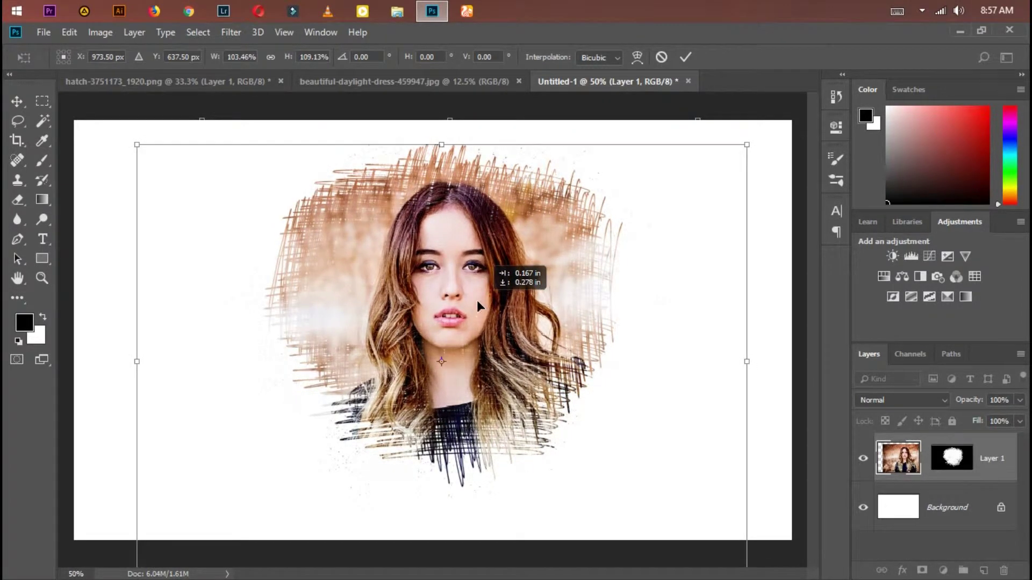
pyautogui.click(19, 105)
pyautogui.click(455, 243)
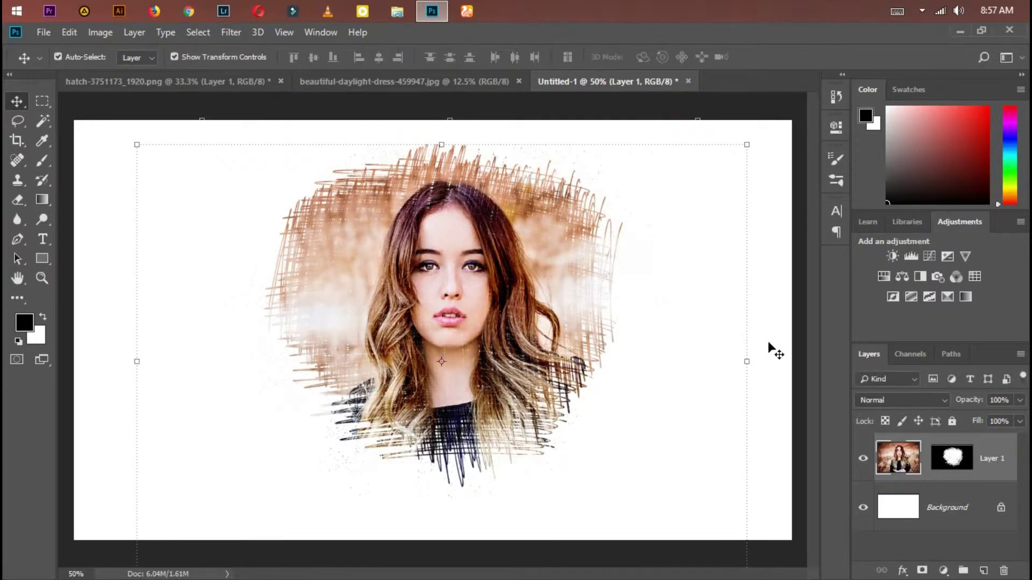
pyautogui.click(954, 460)
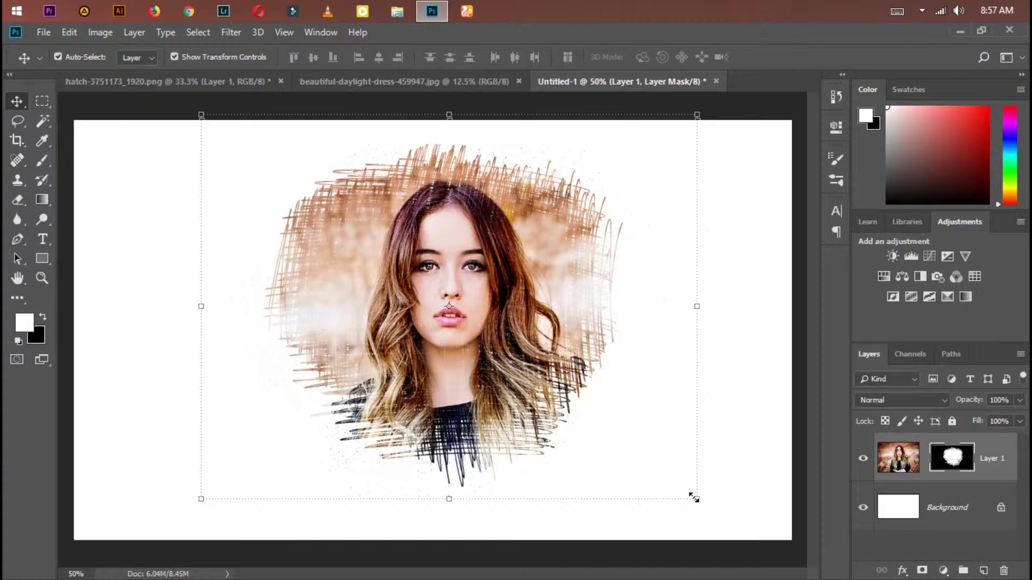
# Scale the hatch mask to 85.76%, shift it right and down, apply, and add Layer 2.
pyautogui.moveTo(696, 499); pyautogui.dragTo(582, 415)
pyautogui.moveTo(457, 271)
pyautogui.mouseDown()
pyautogui.moveTo(518, 300)
pyautogui.moveTo(504, 292)
pyautogui.mouseUp()
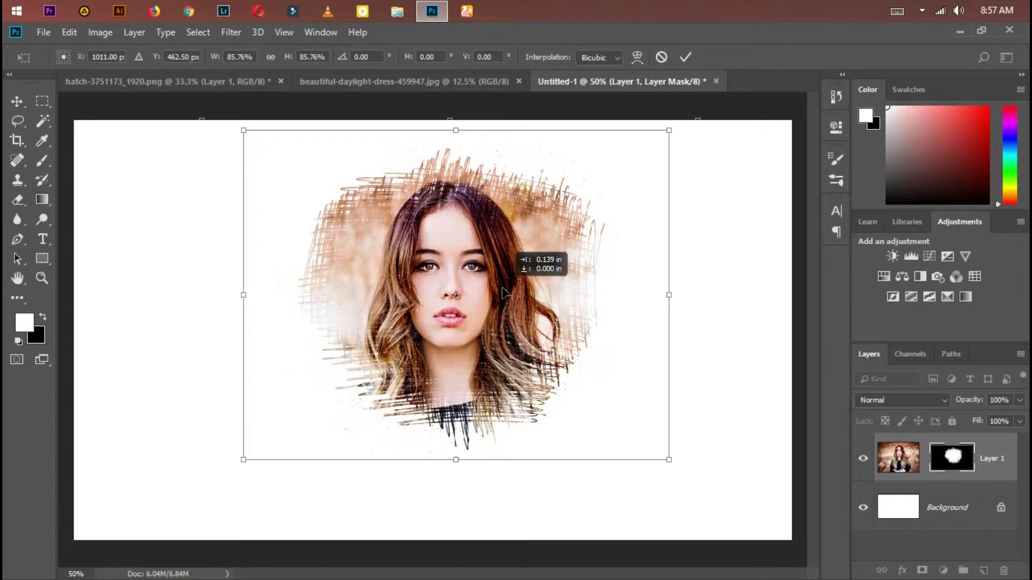
pyautogui.click(20, 112)
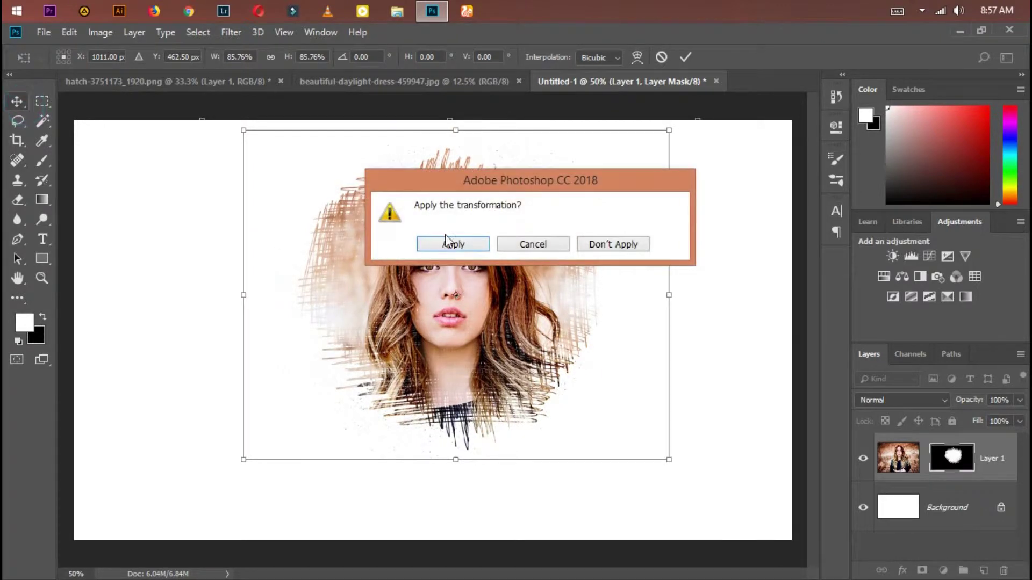
pyautogui.click(453, 245)
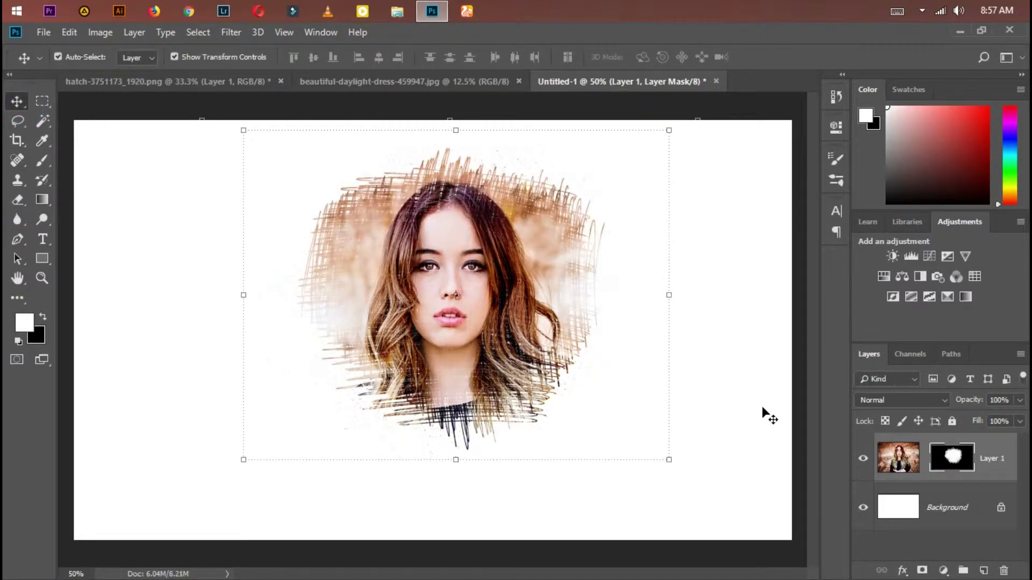
pyautogui.click(984, 572)
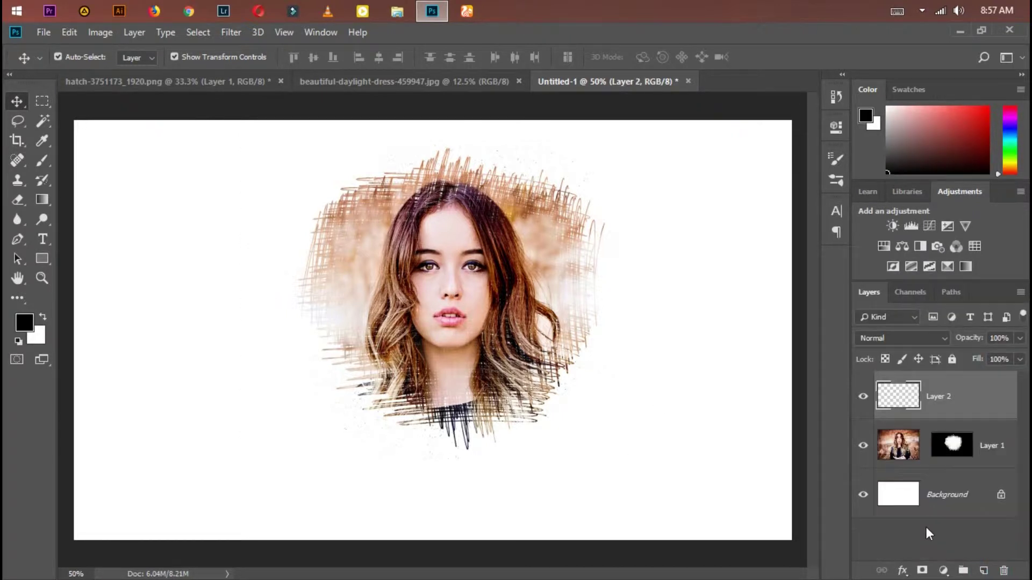
# Target Layer 2 and load the Soft Round Pressure Opacity brush at 600 px.
pyautogui.click(925, 530)
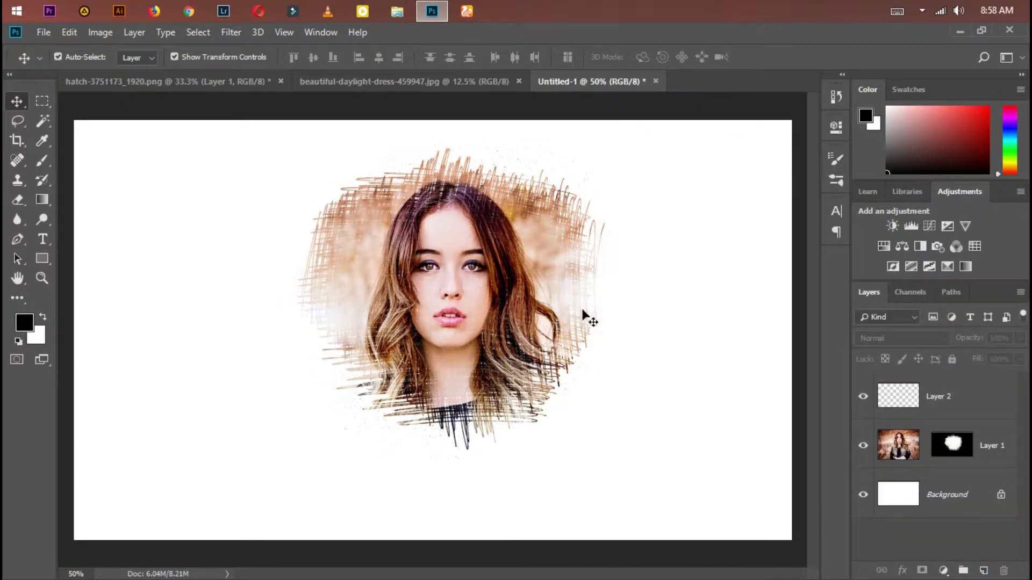
pyautogui.click(43, 160)
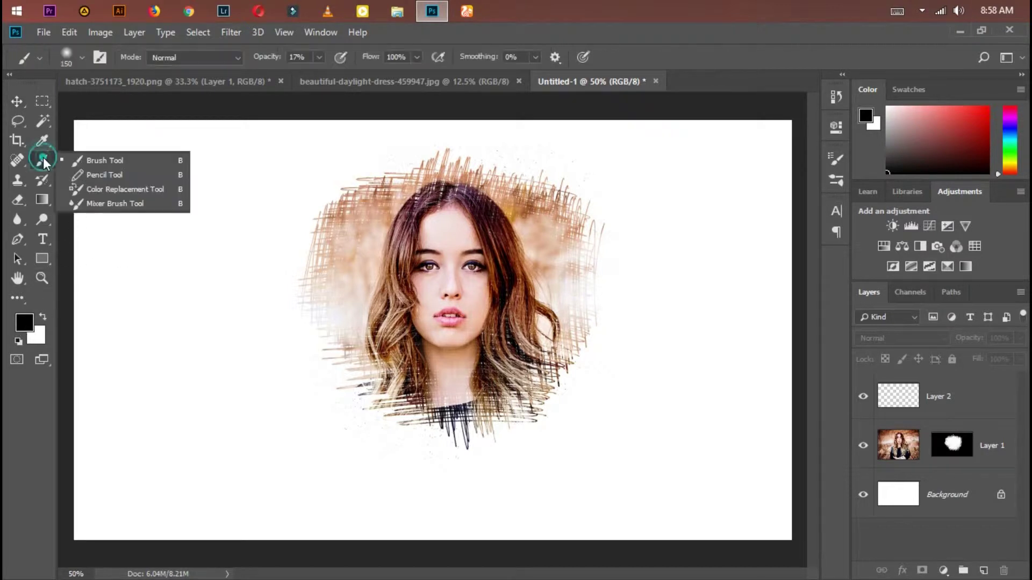
pyautogui.click(124, 160)
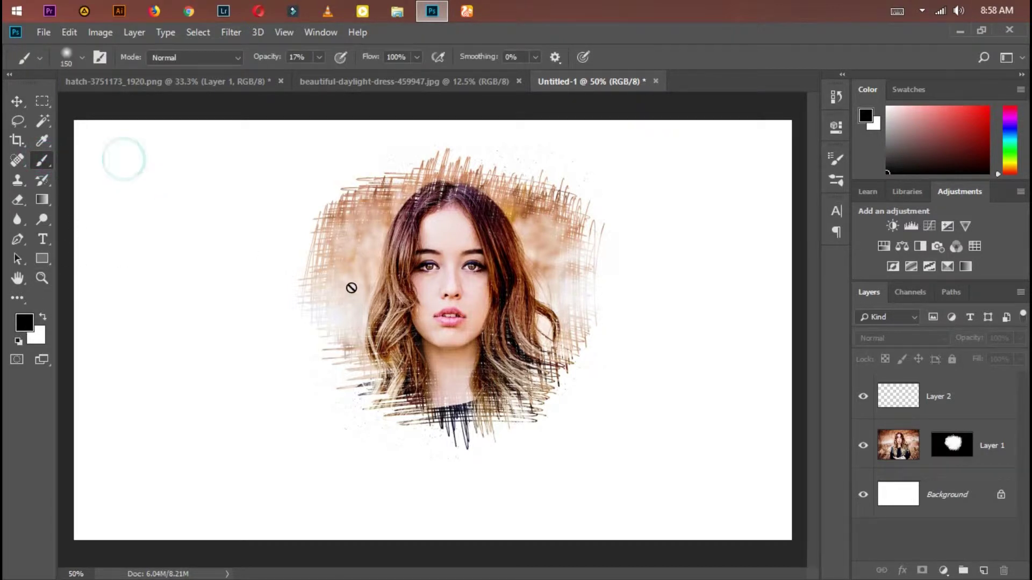
pyautogui.click(920, 407)
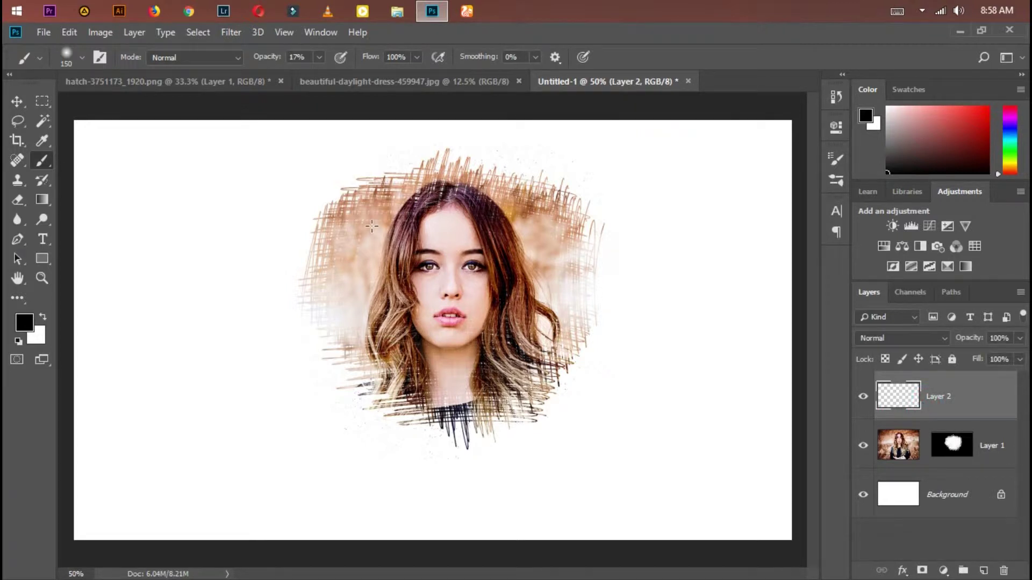
pyautogui.rightClick(371, 226)
pyautogui.click(631, 404)
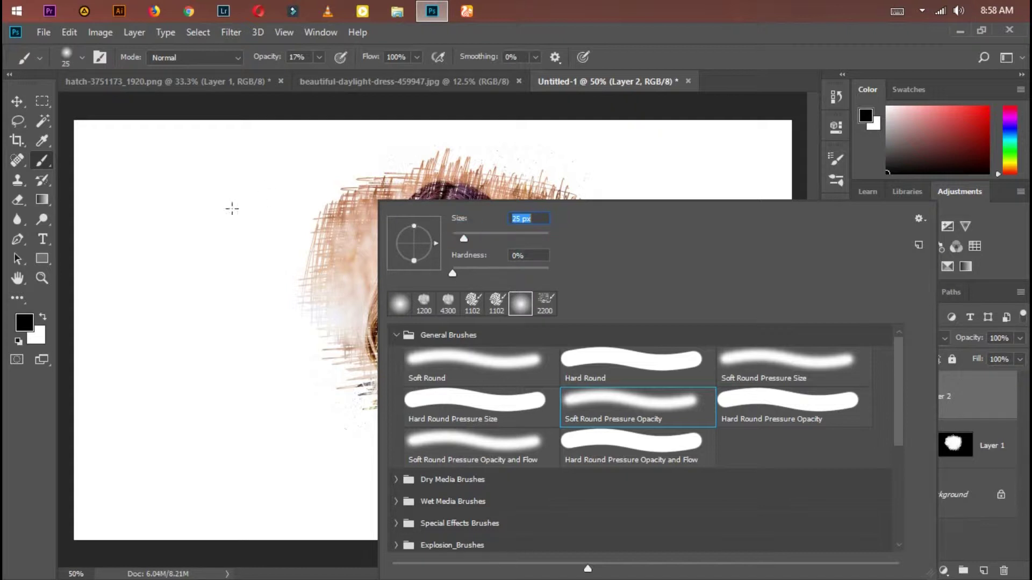
pyautogui.press('Return')
pyautogui.press(']')
pyautogui.press(']')
pyautogui.press(']')
pyautogui.press('[')
pyautogui.press('[')
pyautogui.press('[')
pyautogui.press('[')
pyautogui.press('[')
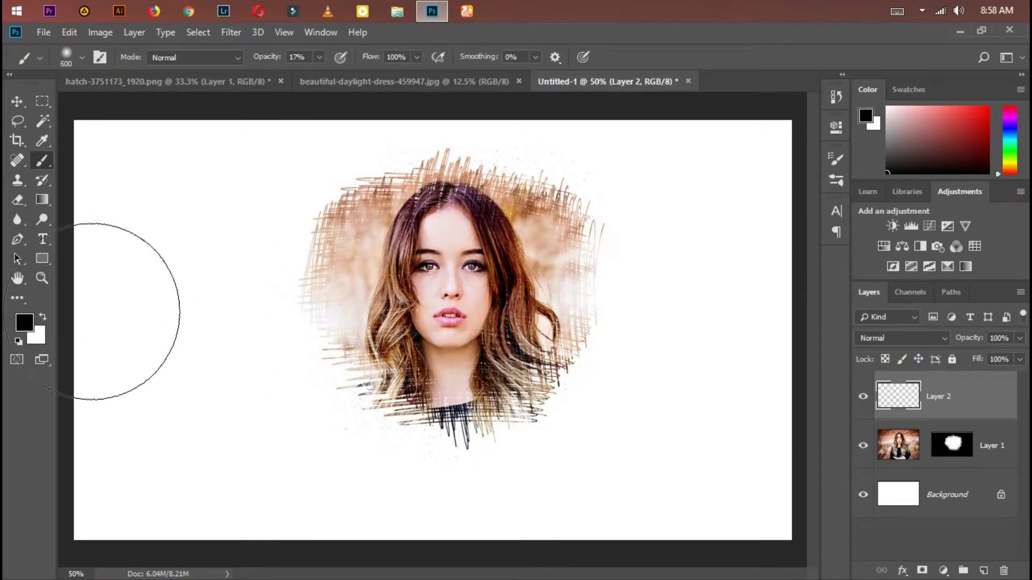
# Set the foreground colour to a fully saturated bright cyan.
pyautogui.click(25, 325)
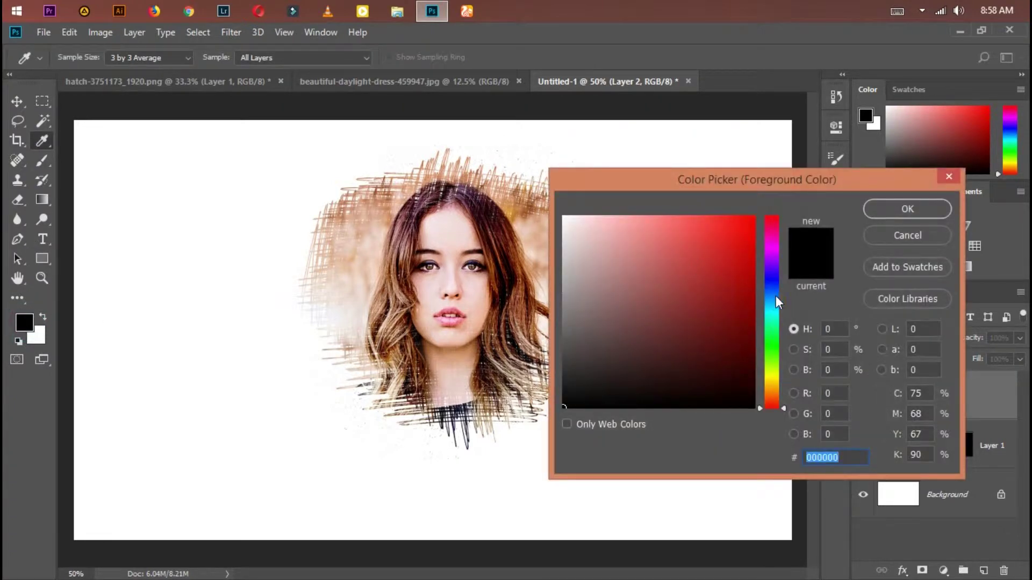
pyautogui.moveTo(779, 318); pyautogui.dragTo(781, 308)
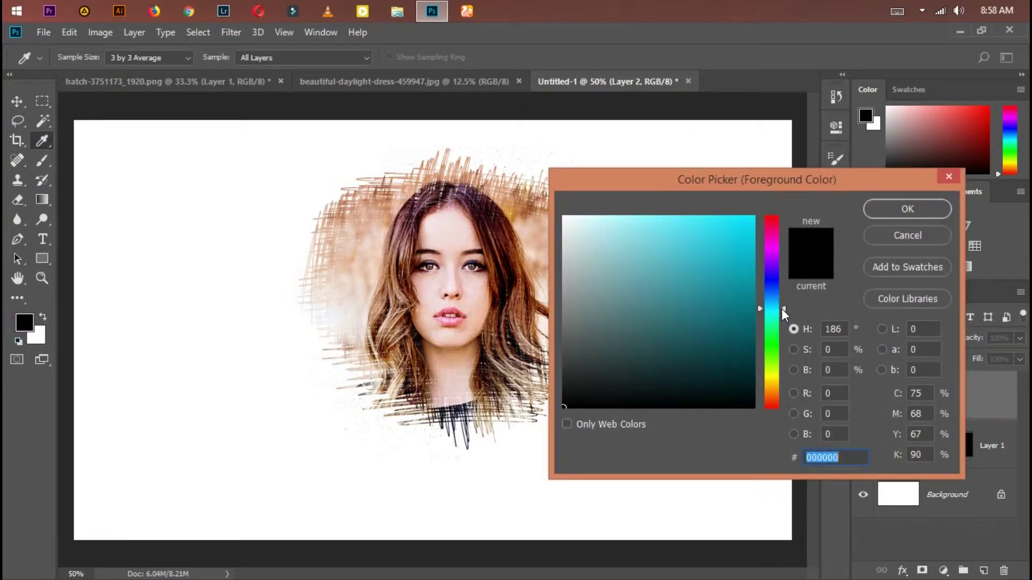
pyautogui.moveTo(732, 225); pyautogui.dragTo(757, 214)
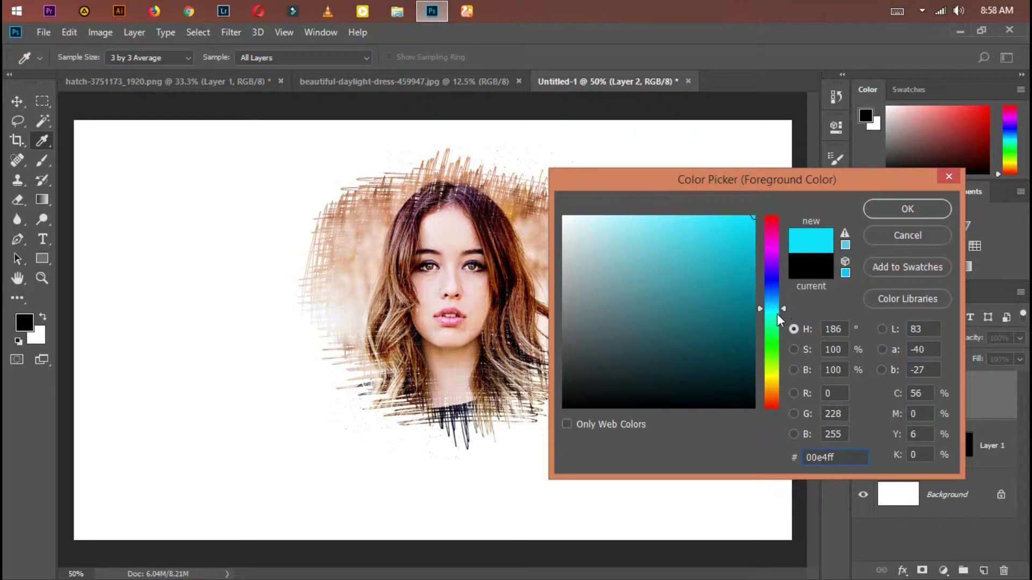
pyautogui.moveTo(784, 311); pyautogui.dragTo(785, 313)
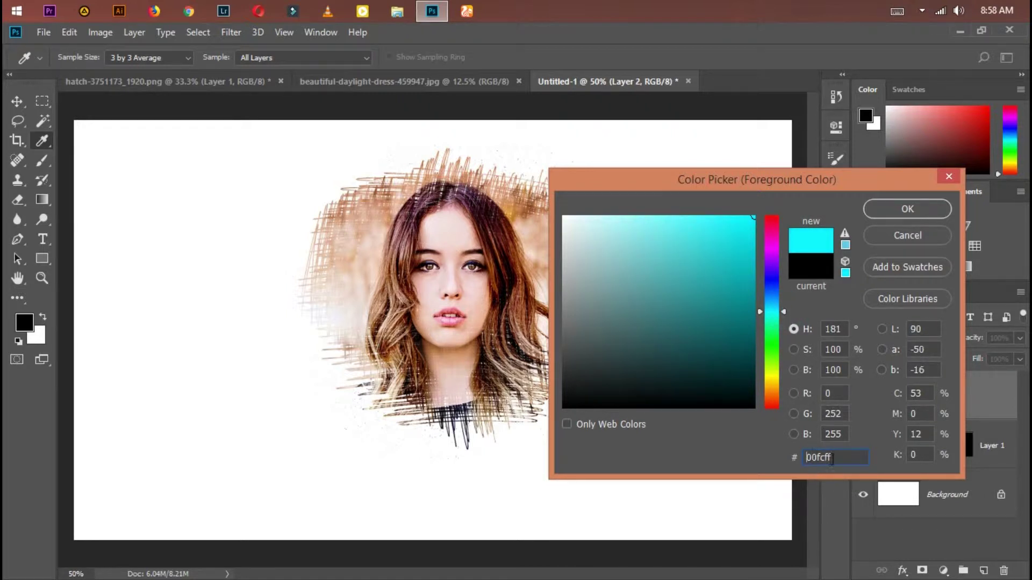
pyautogui.click(908, 209)
pyautogui.press('b')
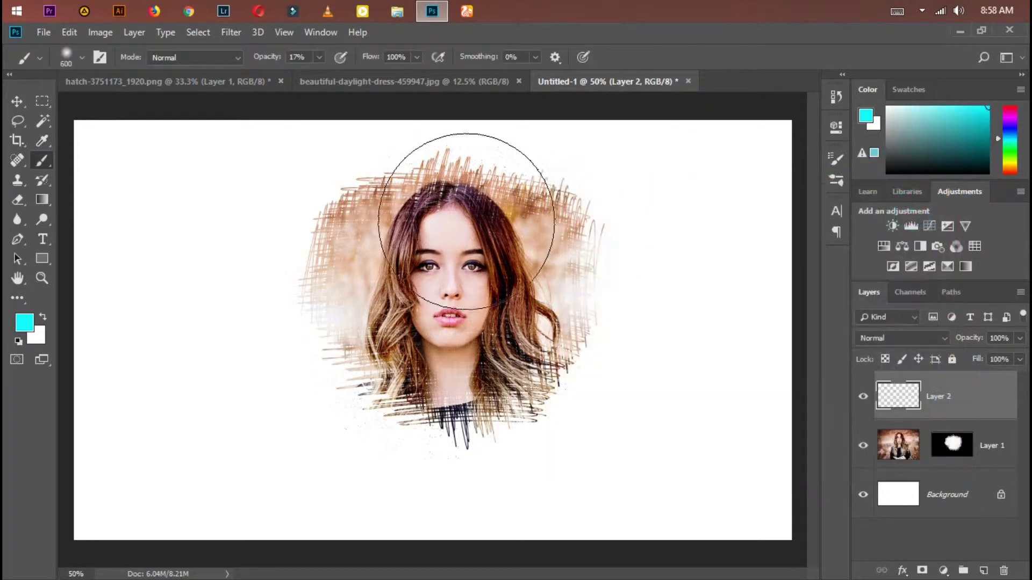
# At 100% brush opacity, paint a large soft cyan wash over the left half.
pyautogui.moveTo(447, 167); pyautogui.dragTo(252, 376)
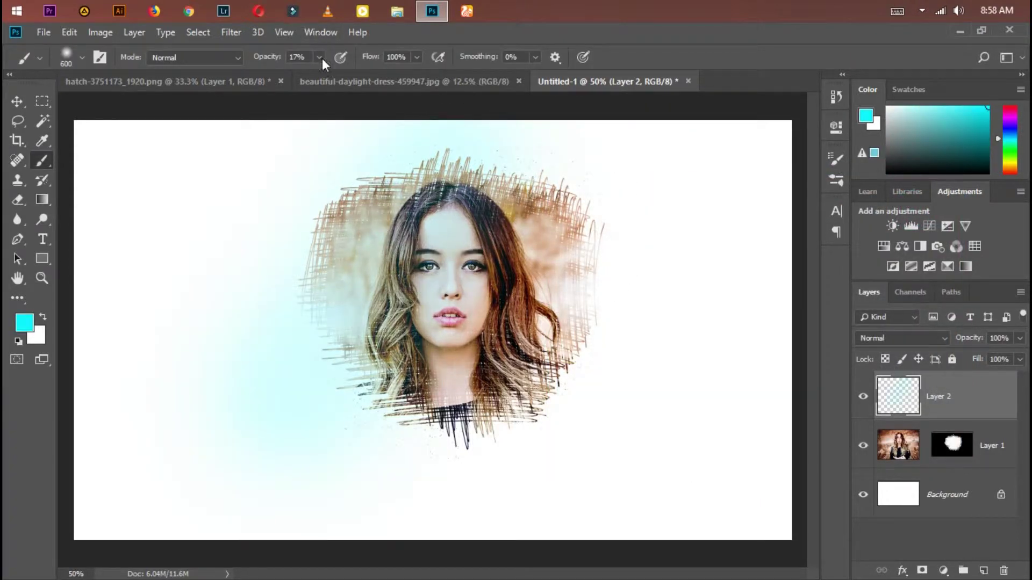
pyautogui.click(319, 57)
pyautogui.moveTo(318, 70); pyautogui.dragTo(381, 74)
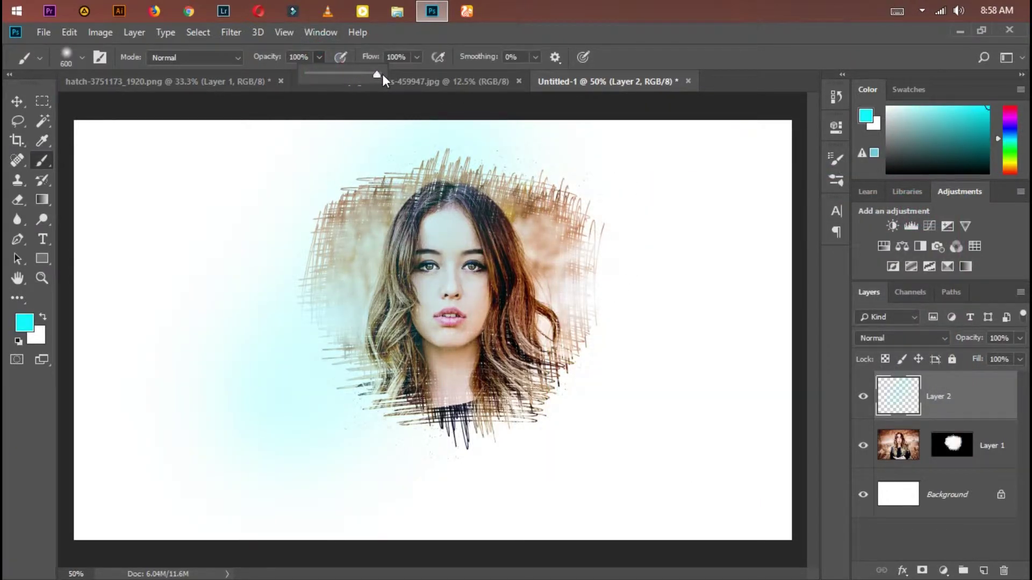
pyautogui.hotkey('ctrl', 'z')
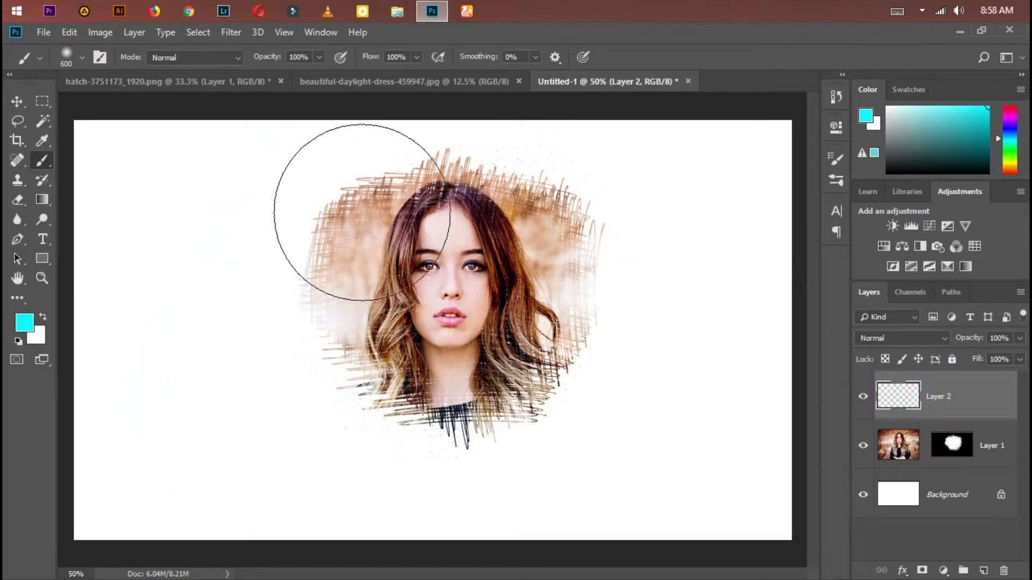
pyautogui.moveTo(433, 172)
pyautogui.mouseDown()
pyautogui.moveTo(351, 265)
pyautogui.moveTo(311, 369)
pyautogui.mouseUp()
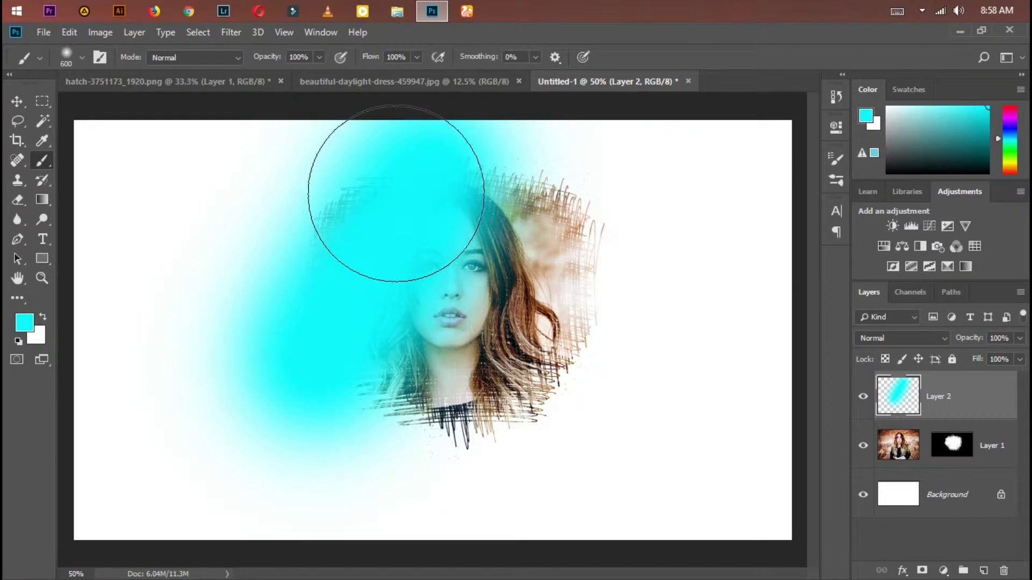
# Pick magenta #f900fc as foreground and paint a soft magenta wash over the right side.
pyautogui.click(42, 318)
pyautogui.click(24, 325)
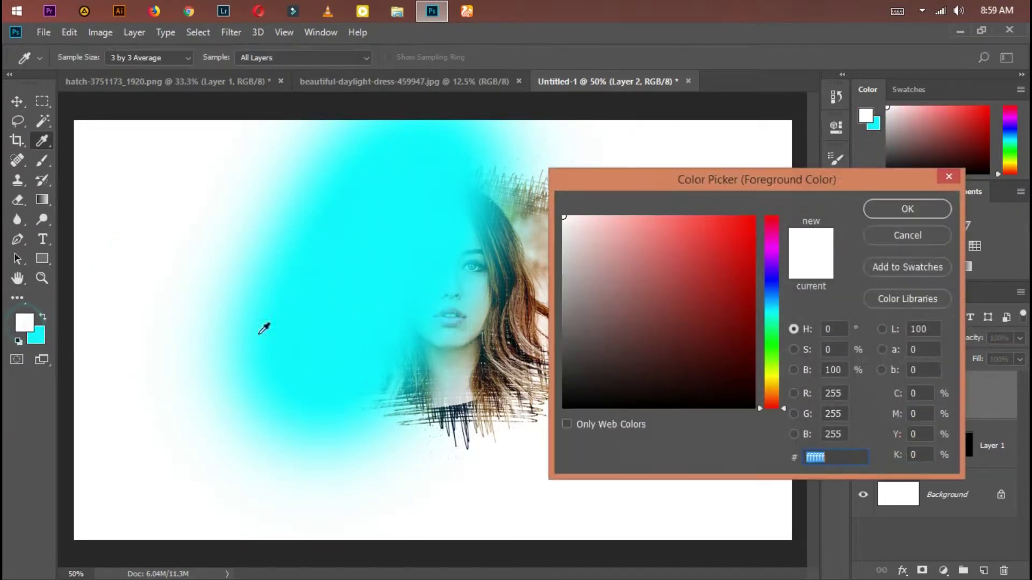
pyautogui.moveTo(778, 230)
pyautogui.mouseDown()
pyautogui.moveTo(773, 255)
pyautogui.moveTo(755, 218)
pyautogui.mouseUp()
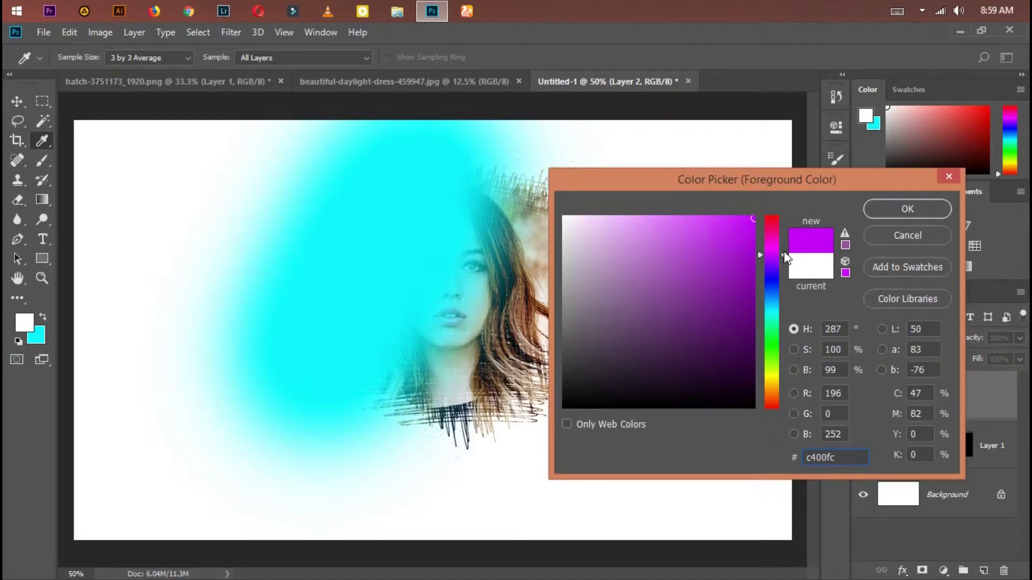
pyautogui.moveTo(782, 250); pyautogui.dragTo(782, 248)
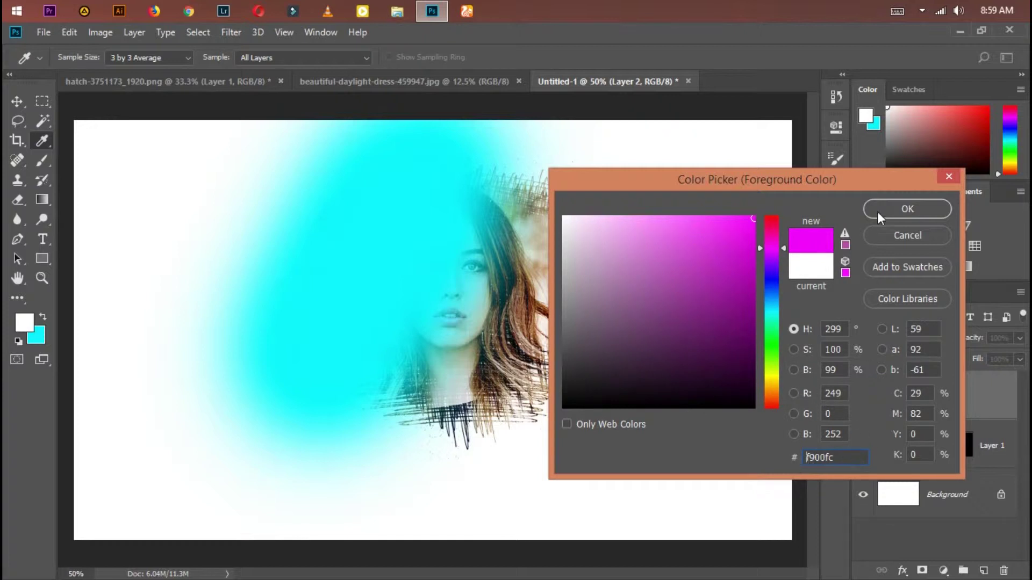
pyautogui.click(893, 211)
pyautogui.press('b')
pyautogui.moveTo(475, 160)
pyautogui.mouseDown()
pyautogui.moveTo(594, 319)
pyautogui.moveTo(460, 172)
pyautogui.mouseUp()
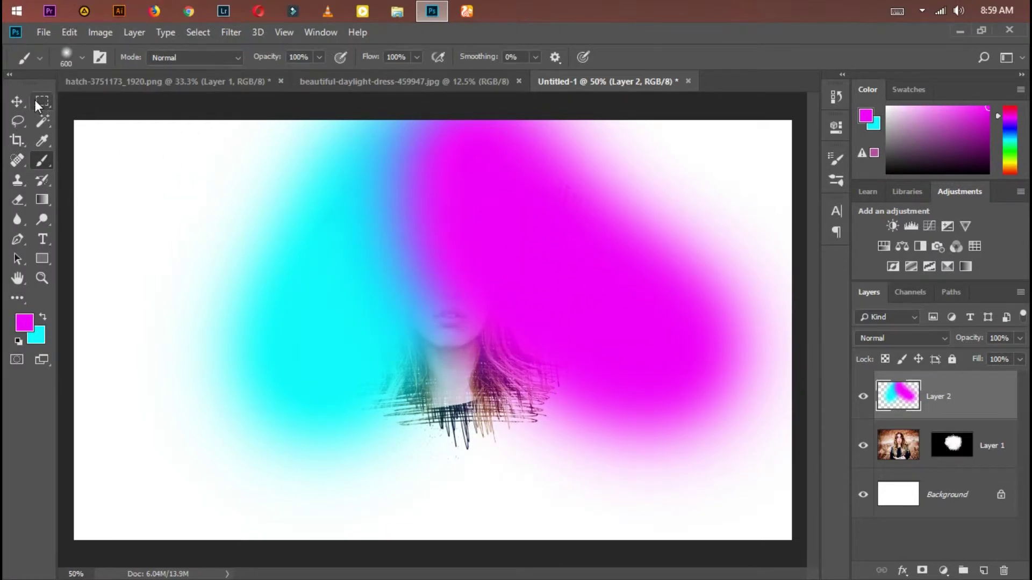
pyautogui.click(44, 317)
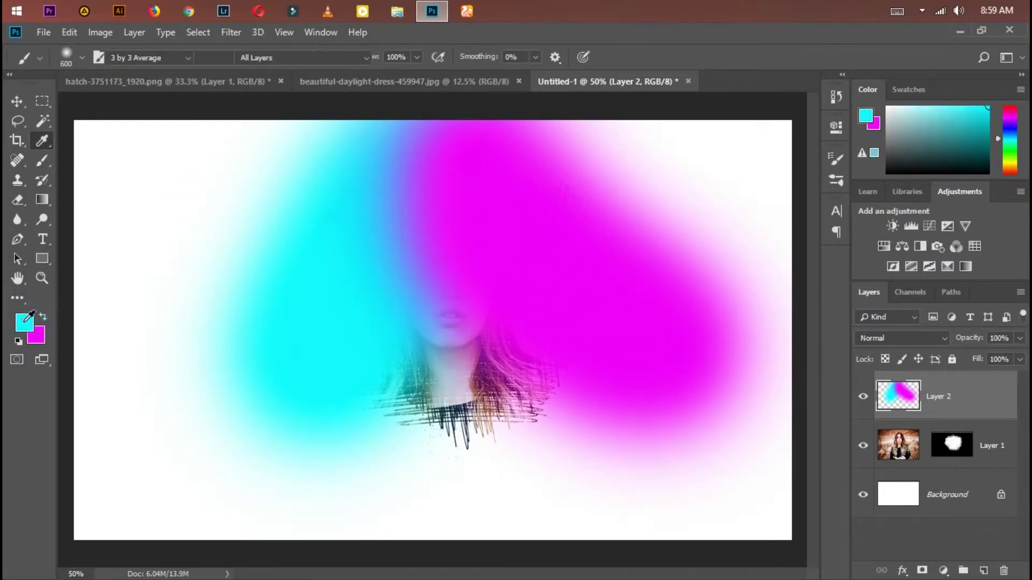
# Choose pure red as the foreground colour and paint a red wash across the lower canvas.
pyautogui.click(23, 323)
pyautogui.moveTo(776, 224); pyautogui.dragTo(774, 216)
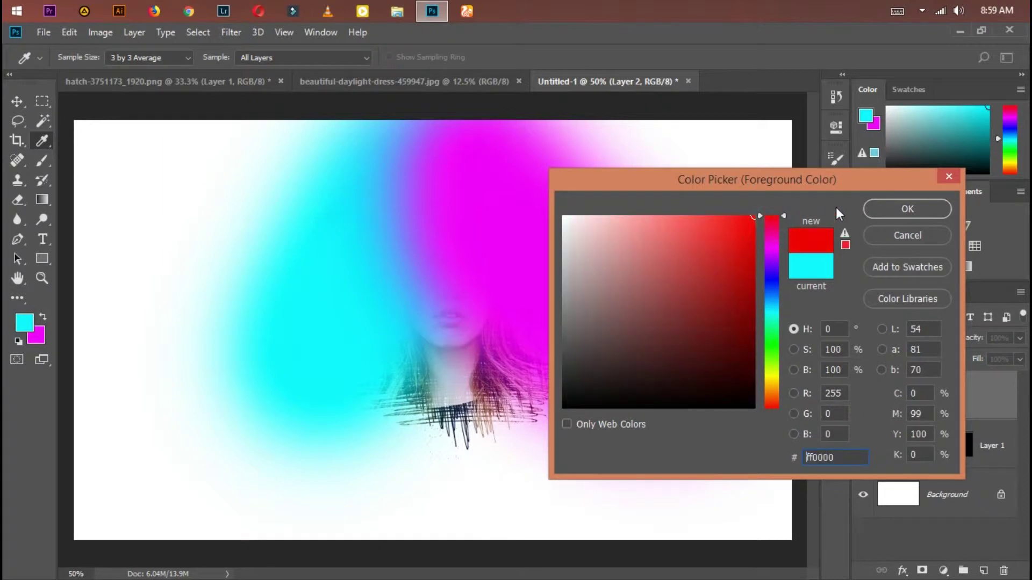
pyautogui.click(907, 211)
pyautogui.moveTo(277, 451); pyautogui.dragTo(618, 372)
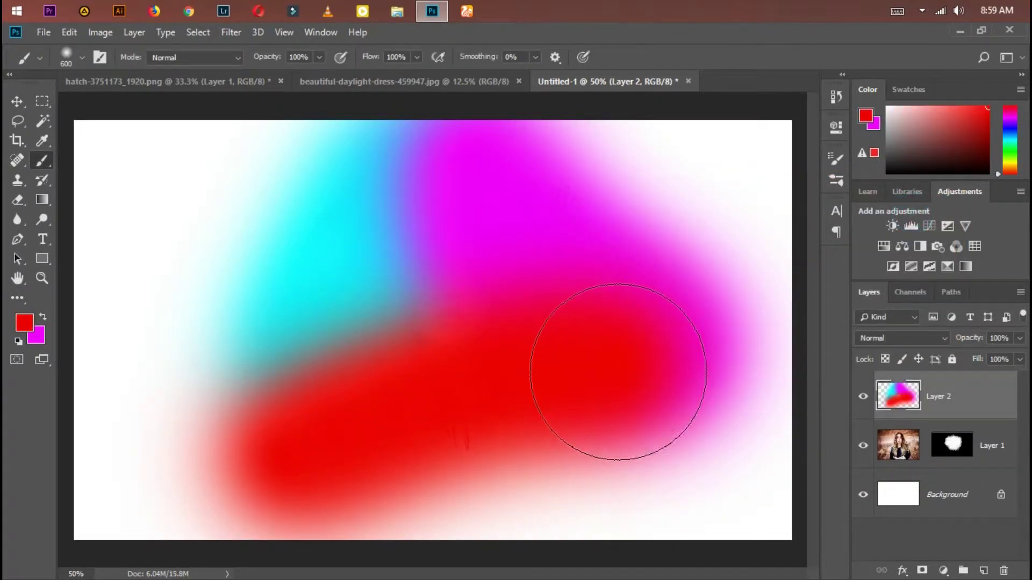
# Set Layer 2 to Screen blend mode, return to the regular brush, and add empty Layer 3.
pyautogui.click(916, 338)
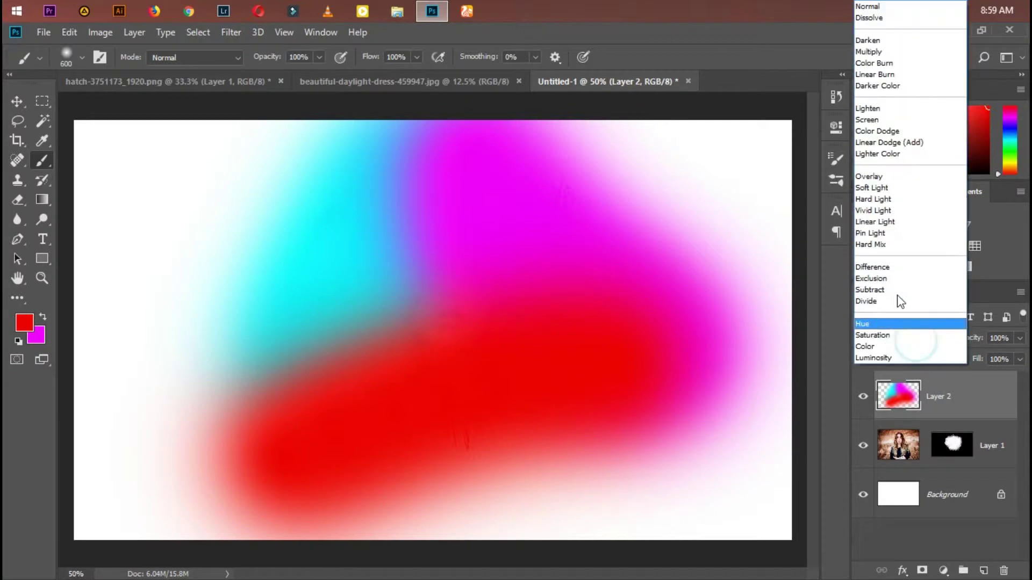
pyautogui.click(881, 120)
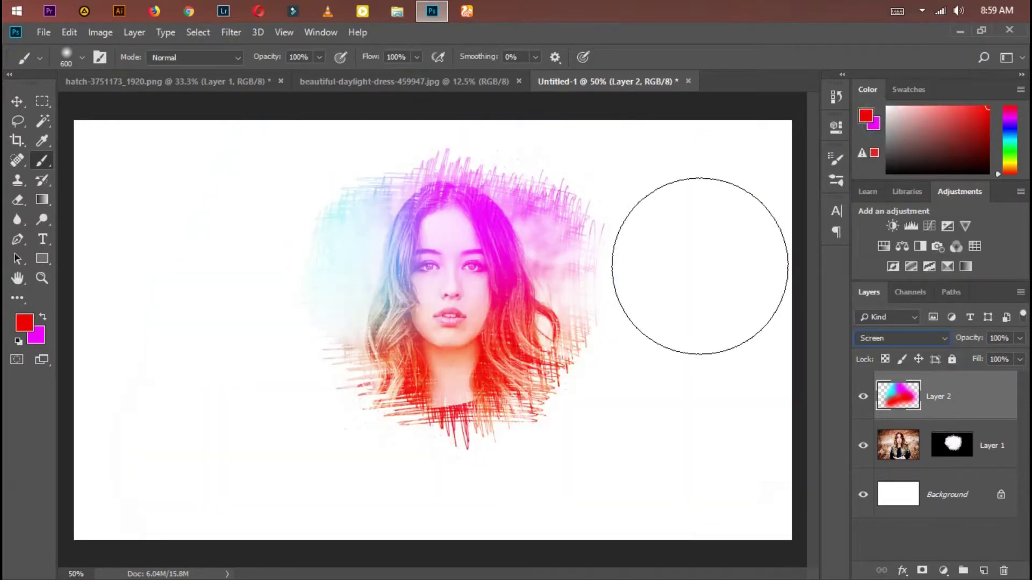
pyautogui.click(17, 103)
pyautogui.click(71, 104)
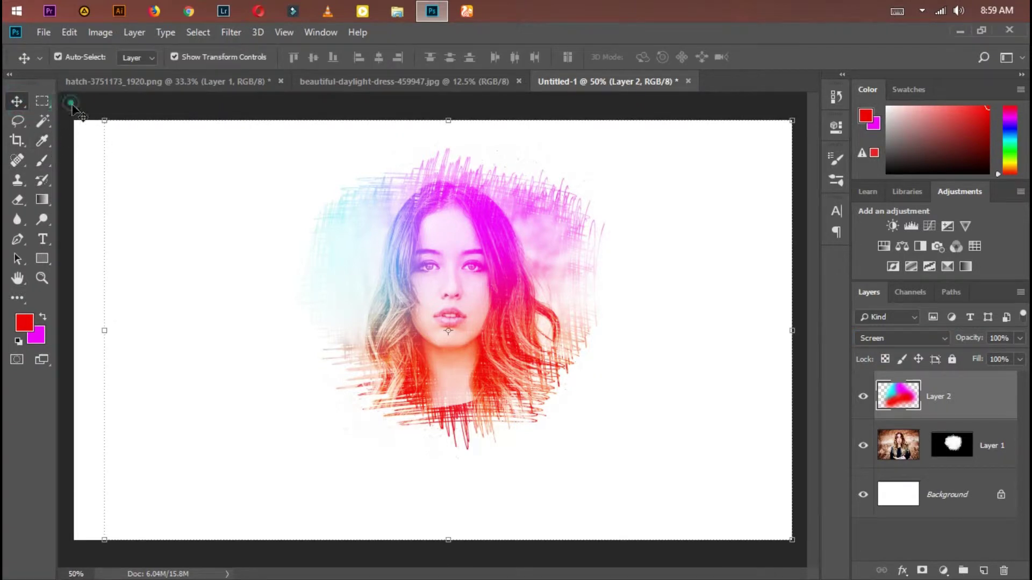
pyautogui.click(42, 163)
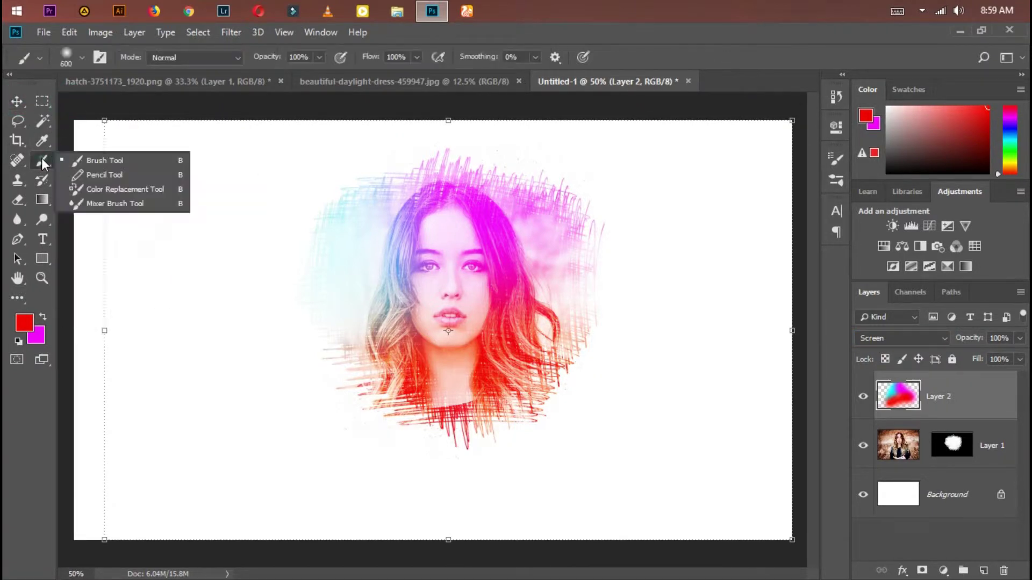
pyautogui.click(115, 161)
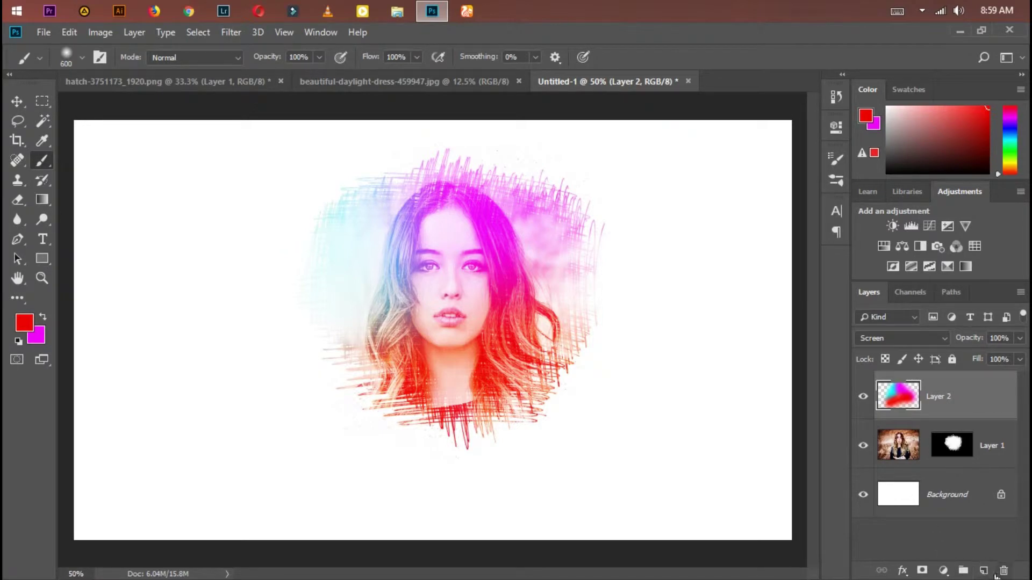
pyautogui.click(984, 571)
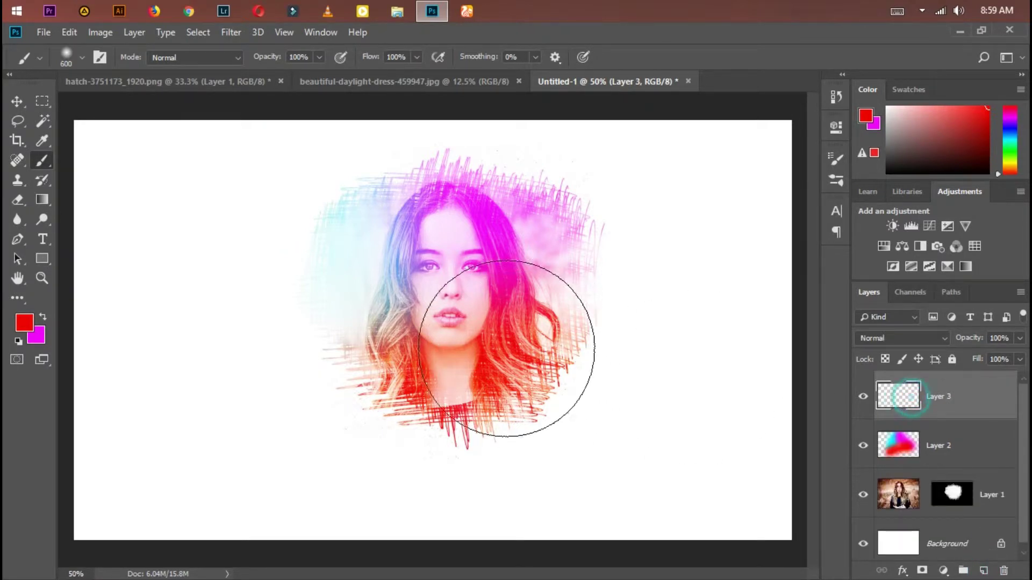
# Choose the KYLE Bonus Chunky Charcoal brush from Dry Media Brushes at 464 px.
pyautogui.rightClick(568, 242)
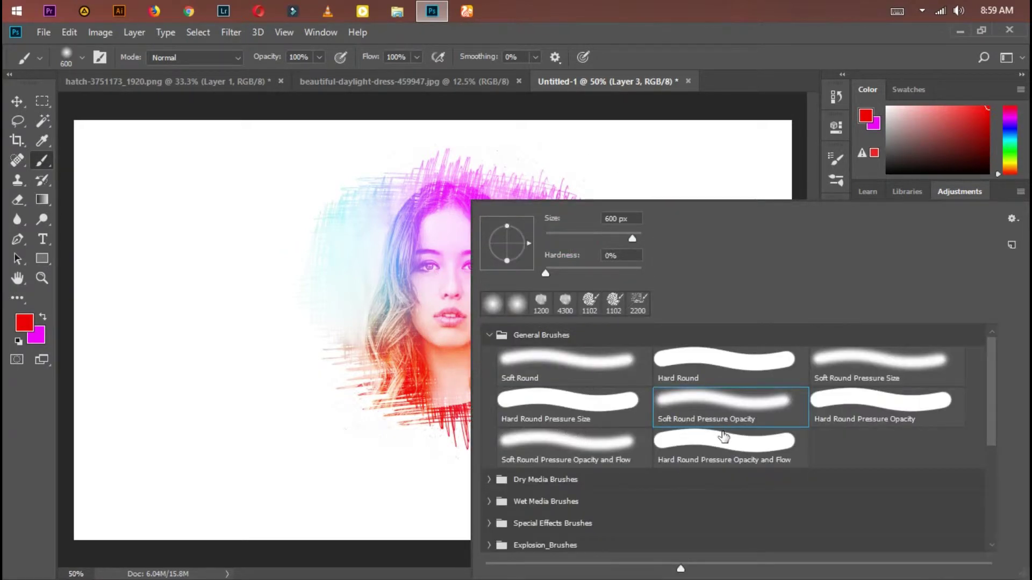
pyautogui.click(489, 334)
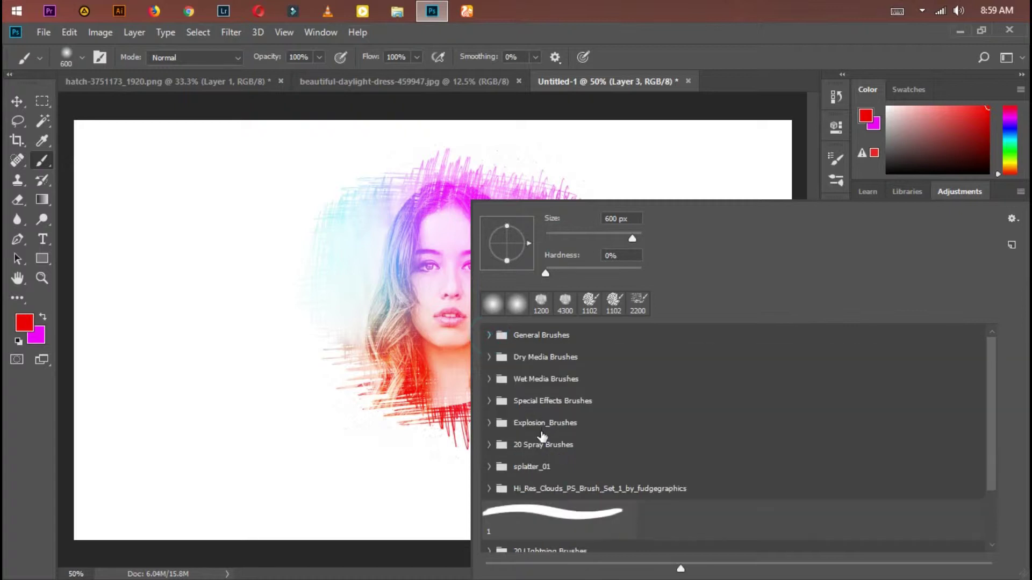
pyautogui.click(527, 359)
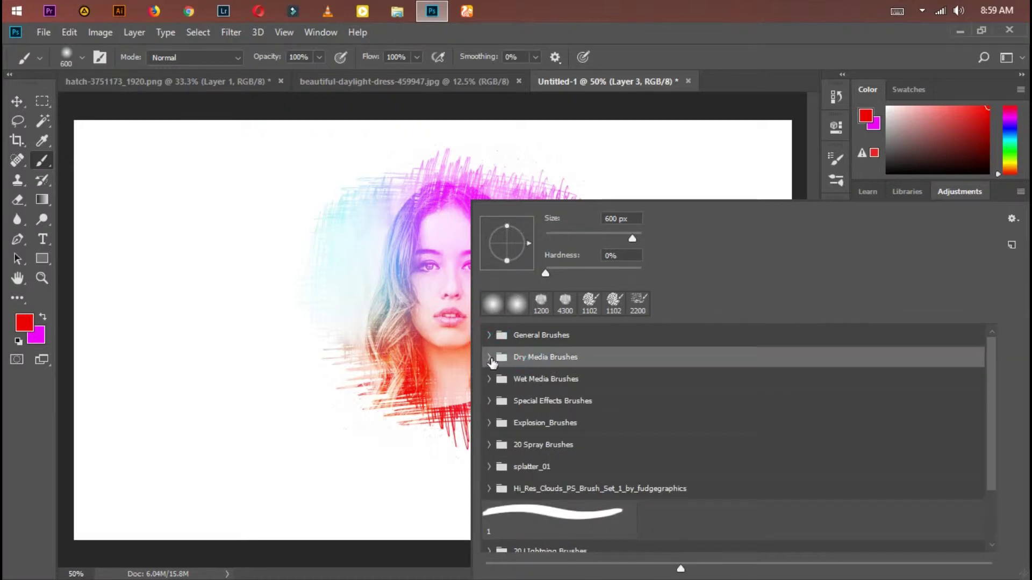
pyautogui.click(490, 358)
pyautogui.click(561, 424)
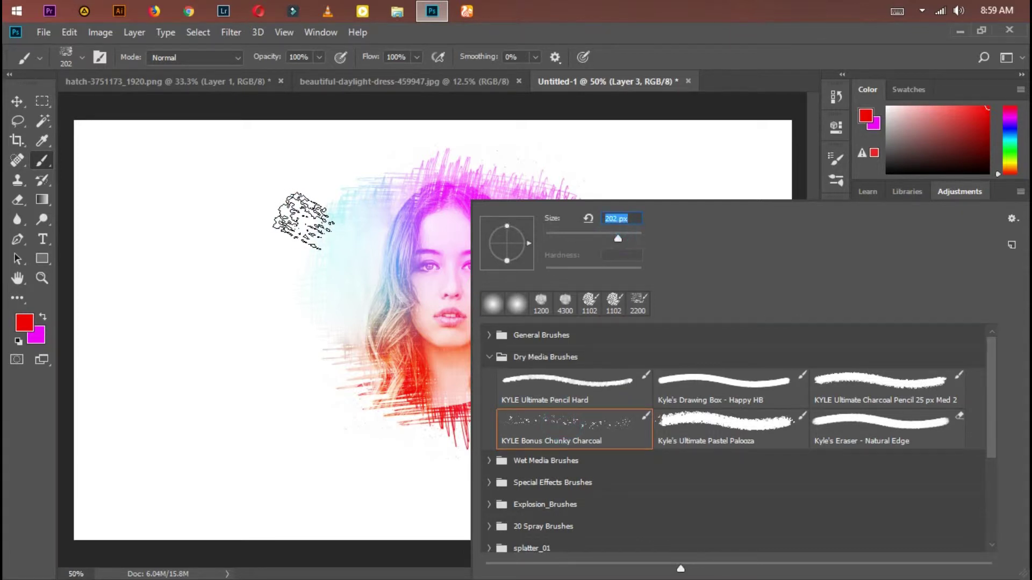
pyautogui.click(631, 237)
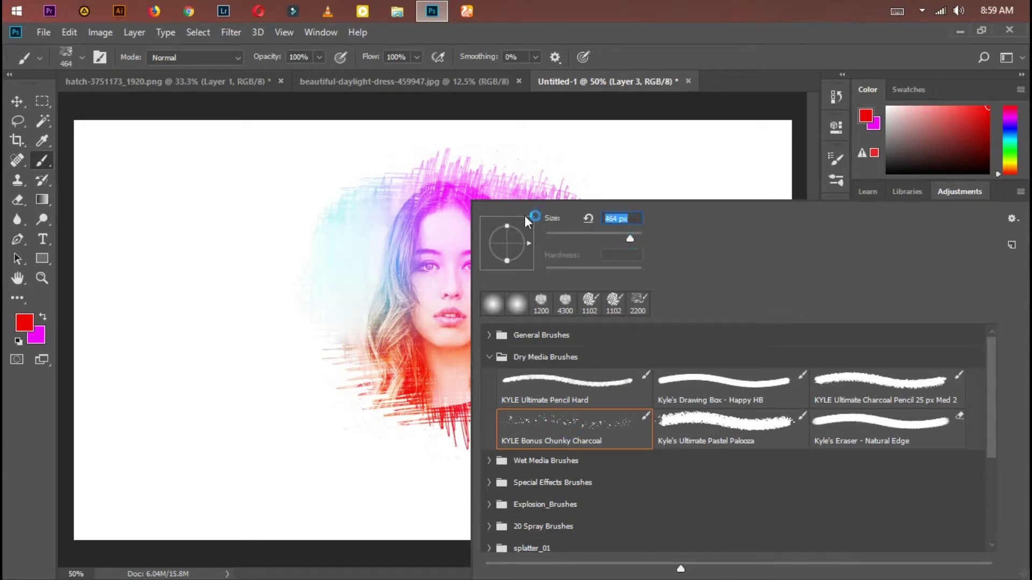
pyautogui.click(779, 40)
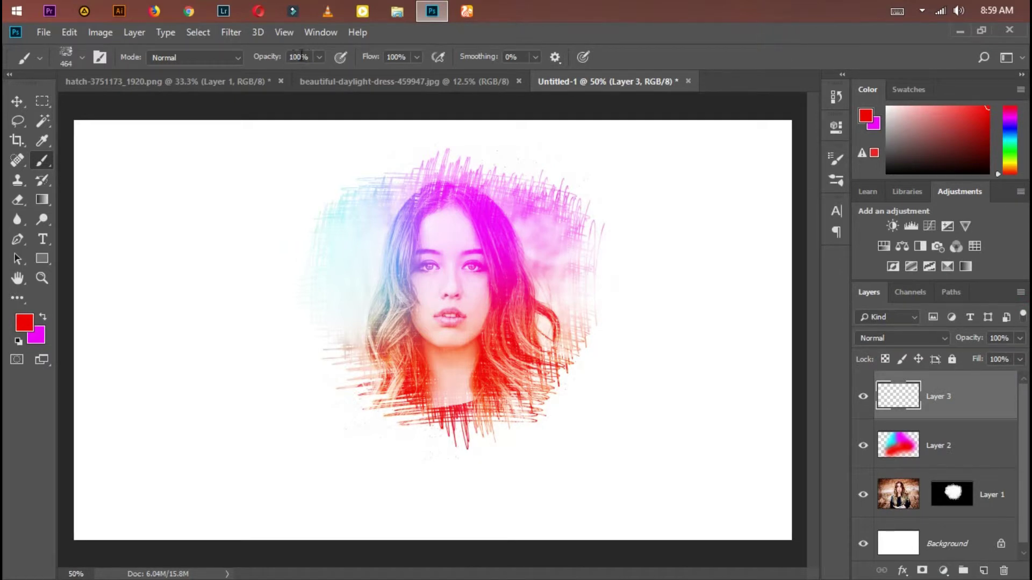
# Lower the brush opacity to 11%.
pyautogui.click(319, 57)
pyautogui.click(262, 75)
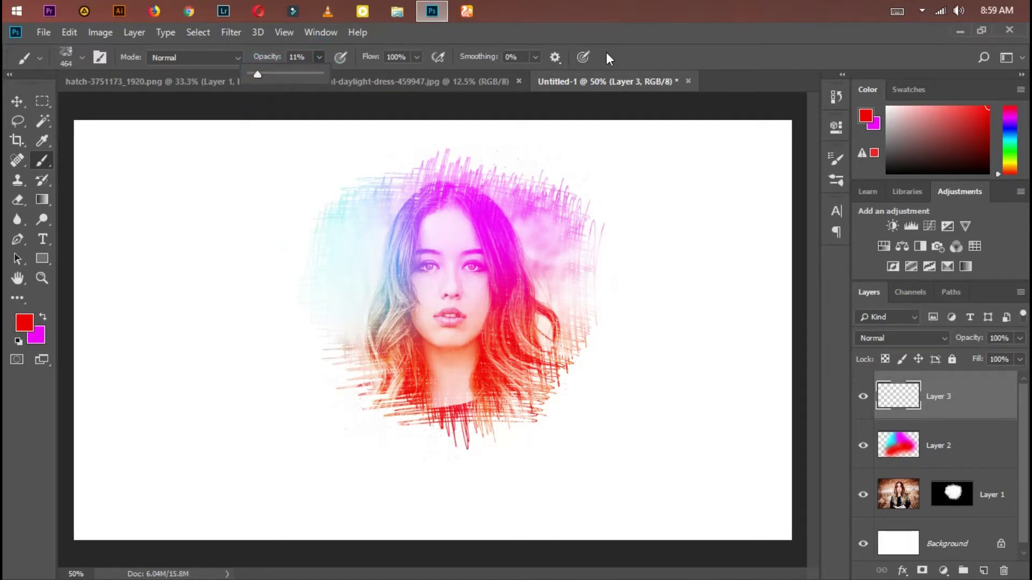
pyautogui.click(692, 41)
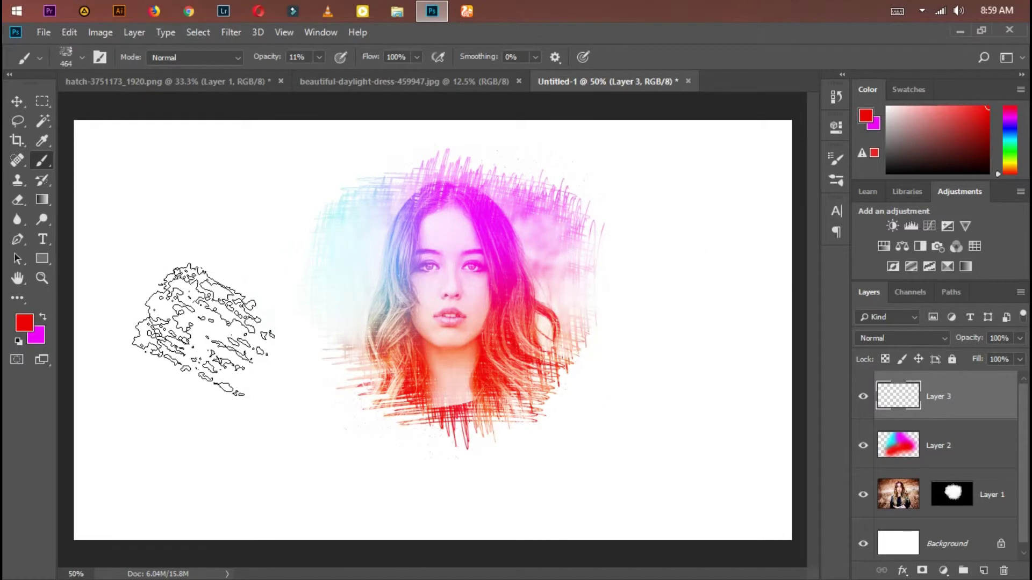
# Swap to magenta and dab faint charcoal splatters above and right of the hair on Layer 3.
pyautogui.click(43, 318)
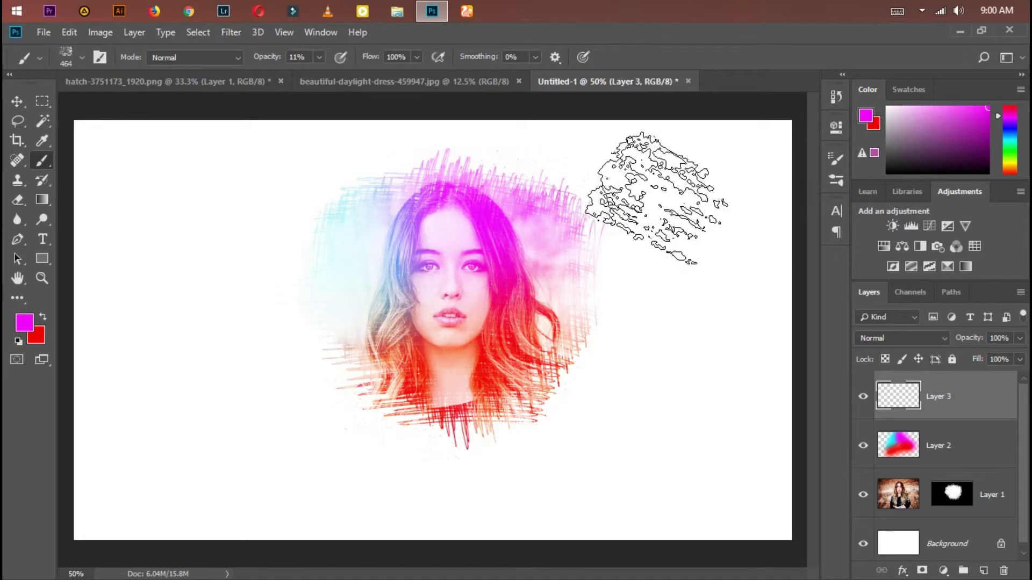
pyautogui.click(656, 193)
pyautogui.click(572, 164)
pyautogui.moveTo(572, 166); pyautogui.dragTo(654, 237)
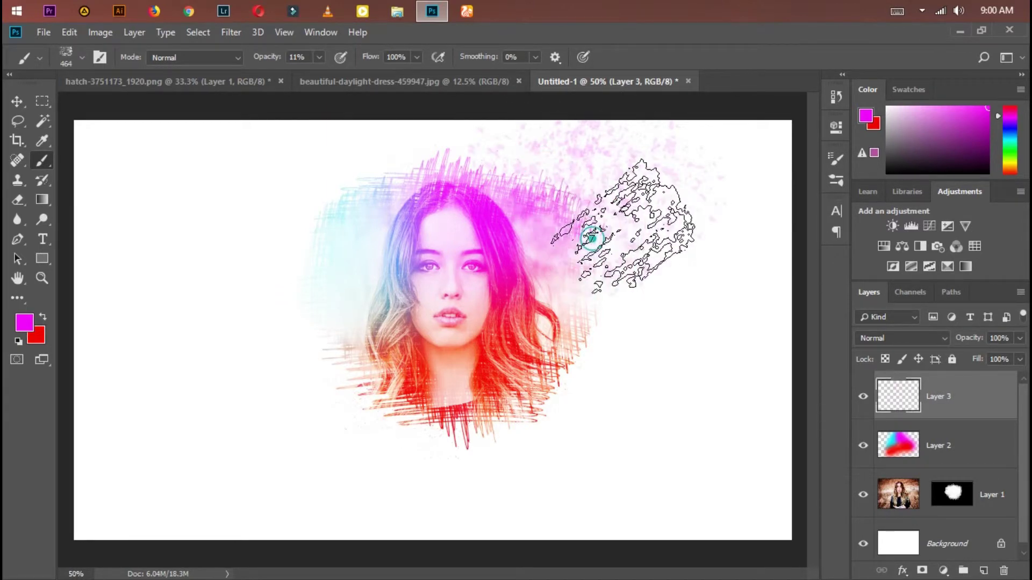
pyautogui.moveTo(654, 237)
pyautogui.mouseDown()
pyautogui.moveTo(678, 255)
pyautogui.moveTo(586, 308)
pyautogui.mouseUp()
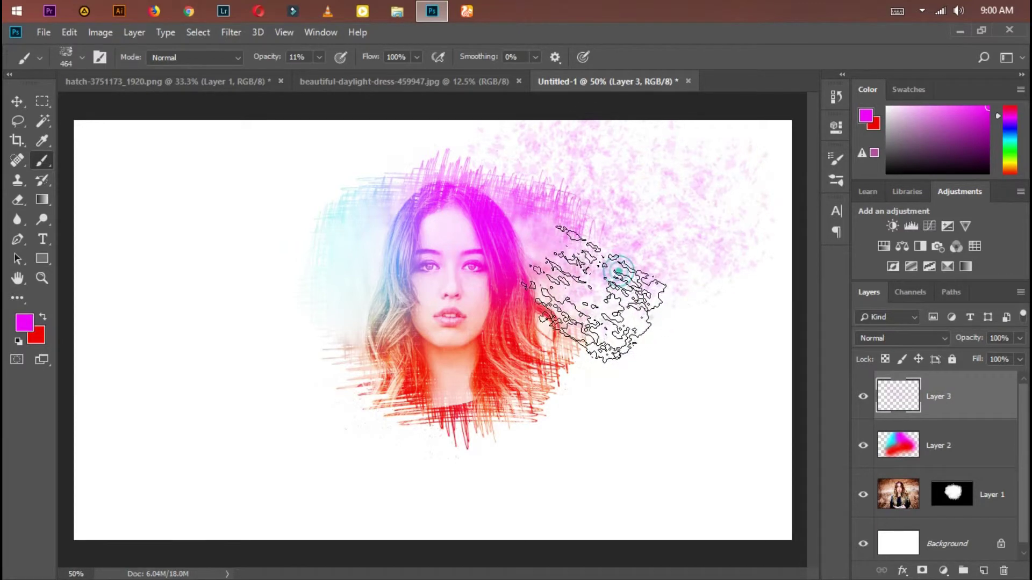
pyautogui.moveTo(586, 308); pyautogui.dragTo(680, 299)
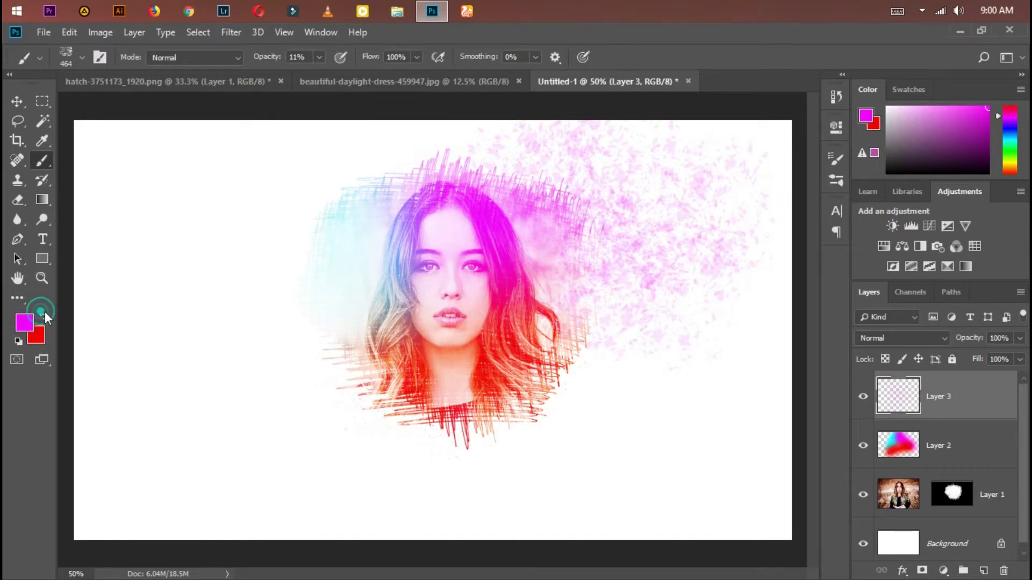
pyautogui.click(24, 324)
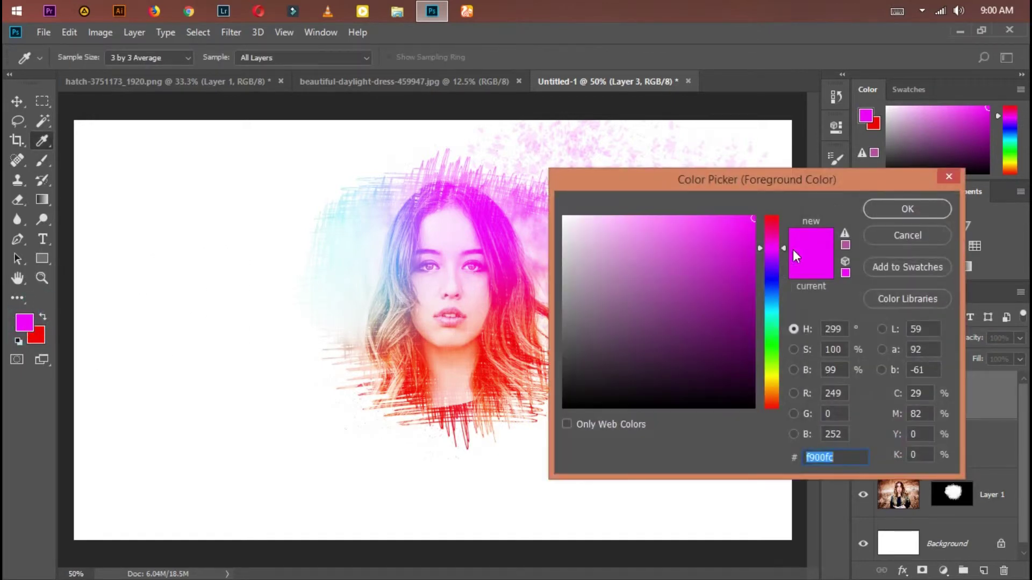
# Change the foreground to cyan (#00cafc) and brush faint splatters left of the face.
pyautogui.moveTo(783, 251); pyautogui.dragTo(788, 305)
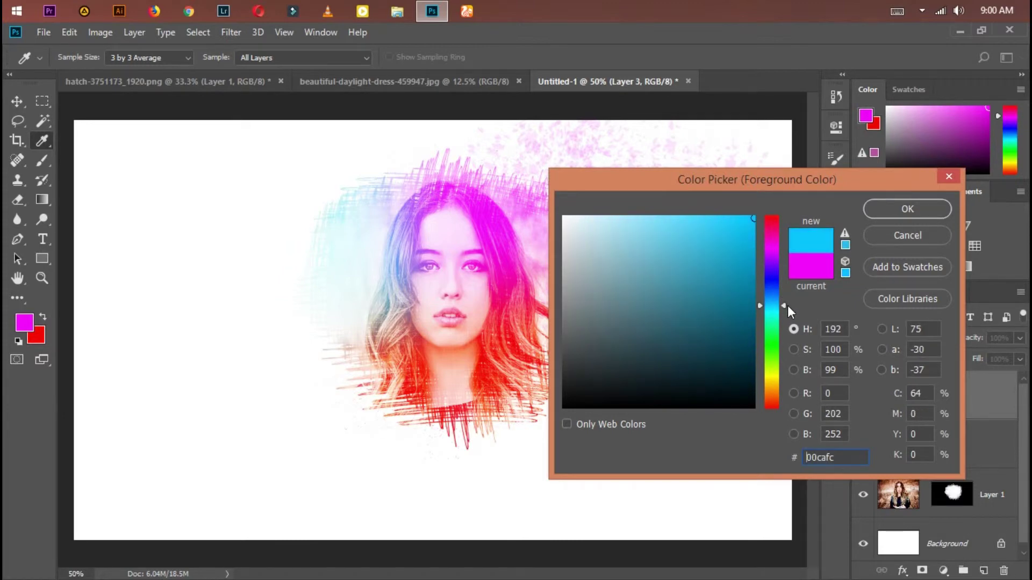
pyautogui.click(908, 209)
pyautogui.moveTo(245, 213)
pyautogui.mouseDown()
pyautogui.moveTo(293, 210)
pyautogui.moveTo(317, 183)
pyautogui.moveTo(250, 277)
pyautogui.moveTo(235, 206)
pyautogui.moveTo(282, 264)
pyautogui.moveTo(253, 231)
pyautogui.moveTo(265, 299)
pyautogui.moveTo(232, 280)
pyautogui.moveTo(310, 158)
pyautogui.moveTo(355, 166)
pyautogui.moveTo(237, 194)
pyautogui.moveTo(227, 250)
pyautogui.moveTo(298, 304)
pyautogui.moveTo(207, 277)
pyautogui.moveTo(228, 186)
pyautogui.moveTo(271, 279)
pyautogui.moveTo(272, 322)
pyautogui.moveTo(368, 344)
pyautogui.moveTo(398, 457)
pyautogui.moveTo(299, 357)
pyautogui.moveTo(293, 316)
pyautogui.moveTo(270, 357)
pyautogui.moveTo(301, 333)
pyautogui.moveTo(253, 354)
pyautogui.mouseUp()
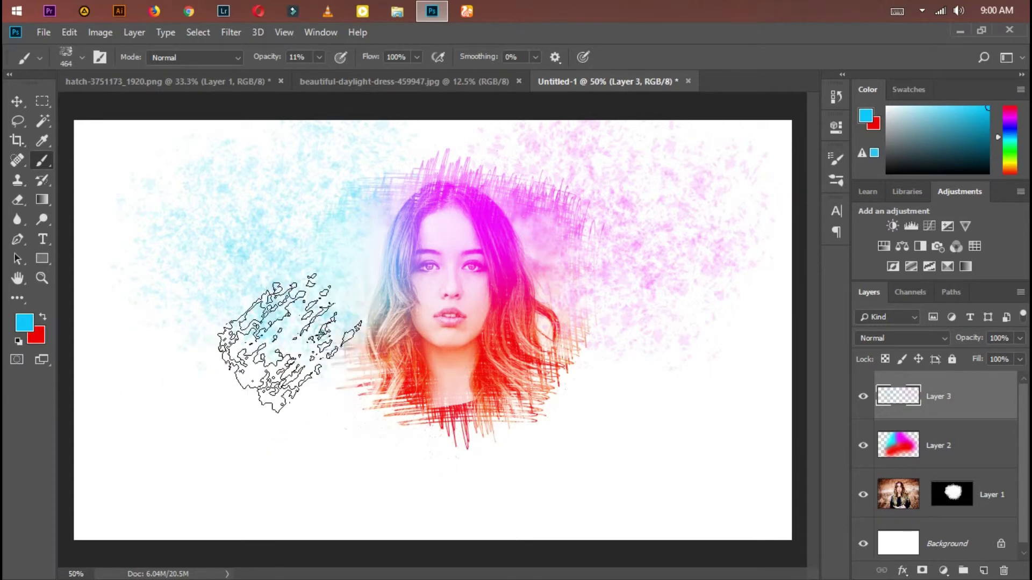
# Swap to red and brush faint 6%-opacity charcoal splatters along the bottom of the canvas.
pyautogui.click(44, 316)
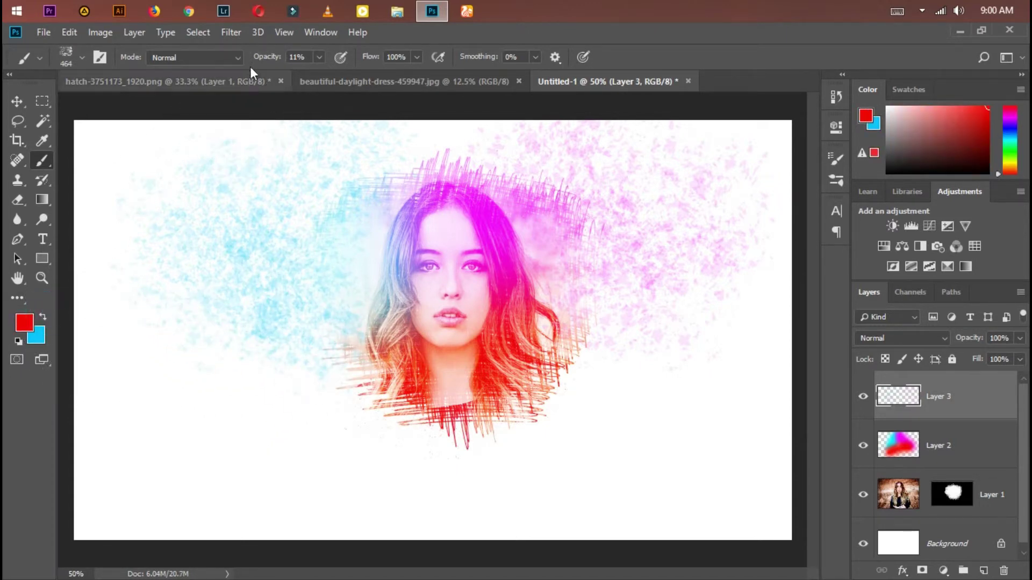
pyautogui.click(320, 57)
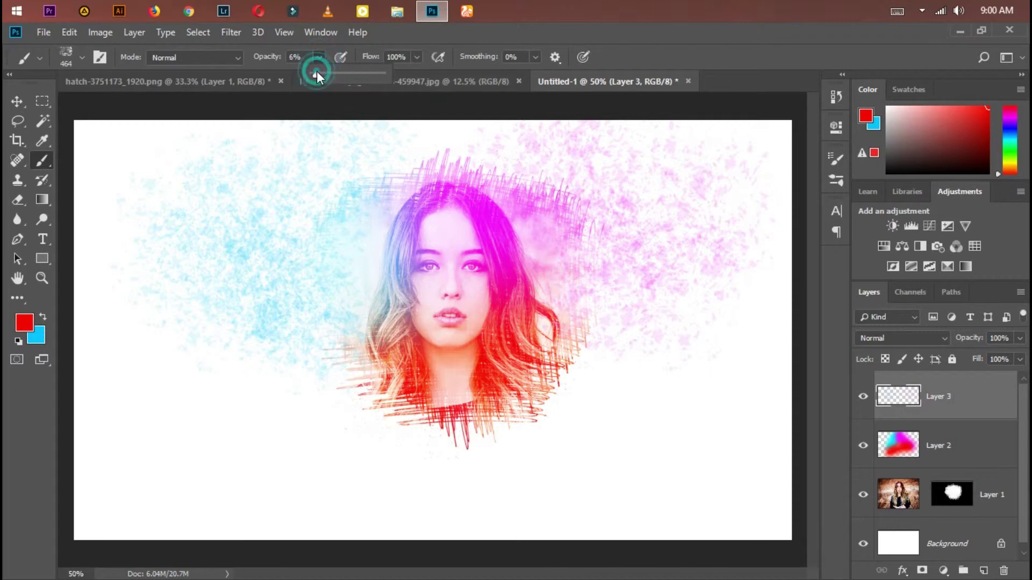
pyautogui.moveTo(376, 468); pyautogui.dragTo(326, 470)
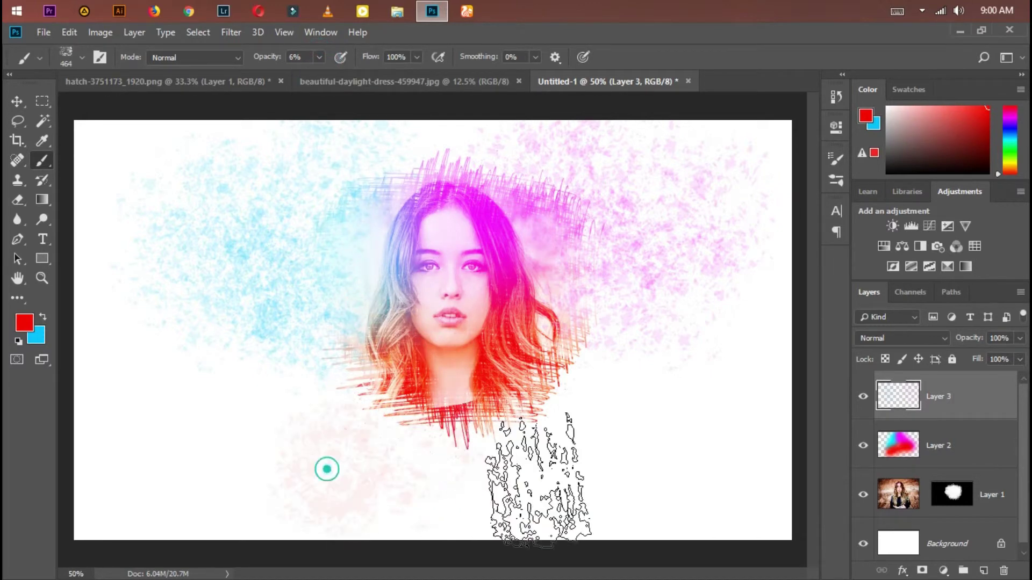
pyautogui.moveTo(537, 479); pyautogui.dragTo(597, 473)
pyautogui.moveTo(610, 432); pyautogui.dragTo(231, 519)
pyautogui.moveTo(590, 413); pyautogui.dragTo(632, 438)
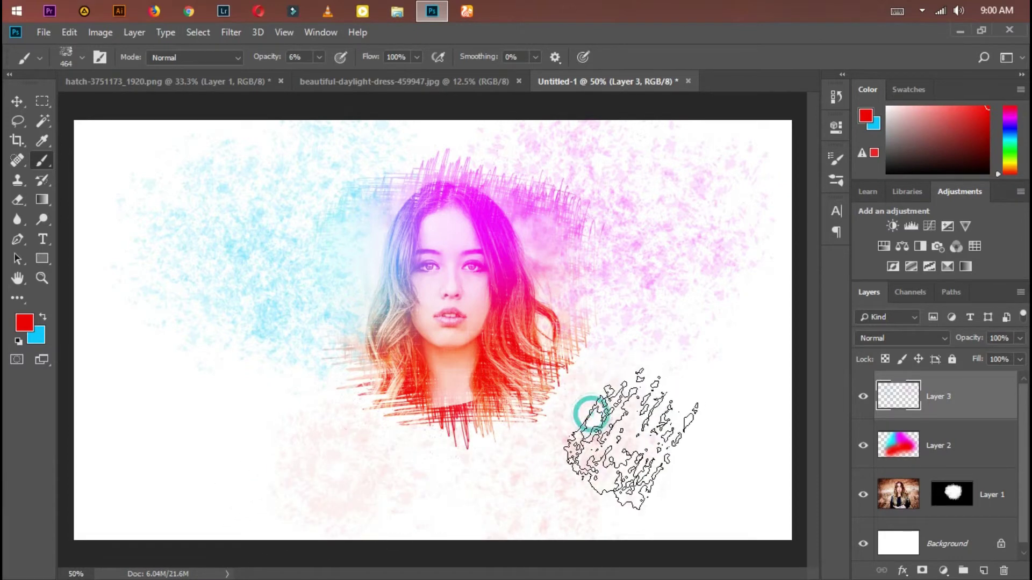
pyautogui.moveTo(288, 411); pyautogui.dragTo(277, 425)
pyautogui.moveTo(637, 473); pyautogui.dragTo(561, 508)
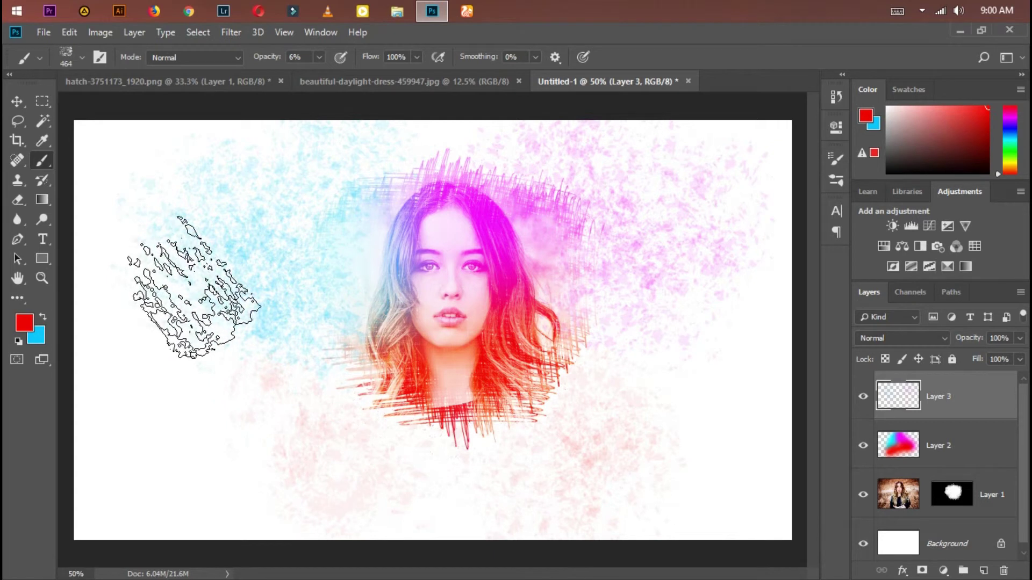
pyautogui.click(18, 101)
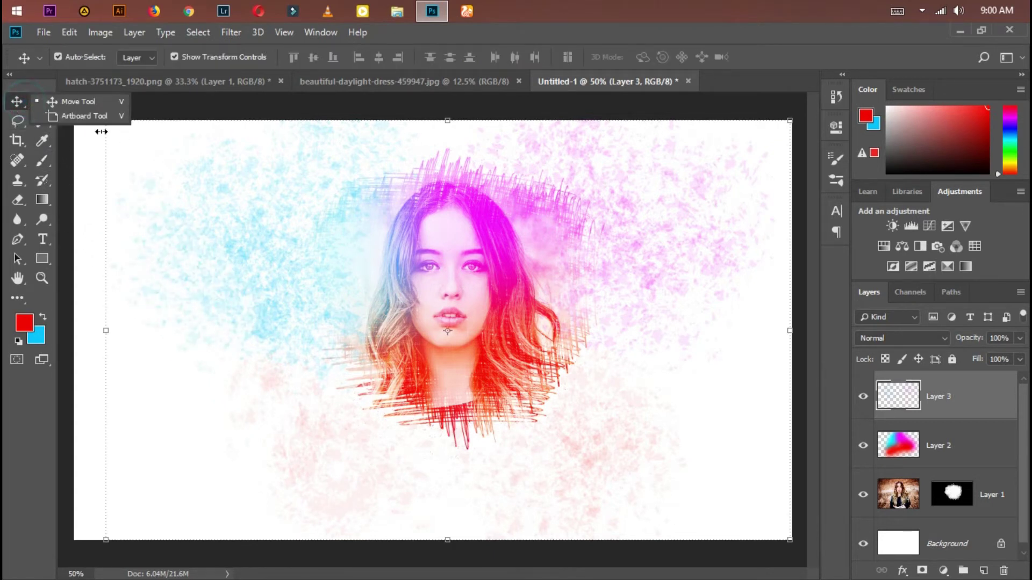
# With the Move tool, select Layer 2 then Layer 3, and save the document with Ctrl+S.
pyautogui.click(81, 101)
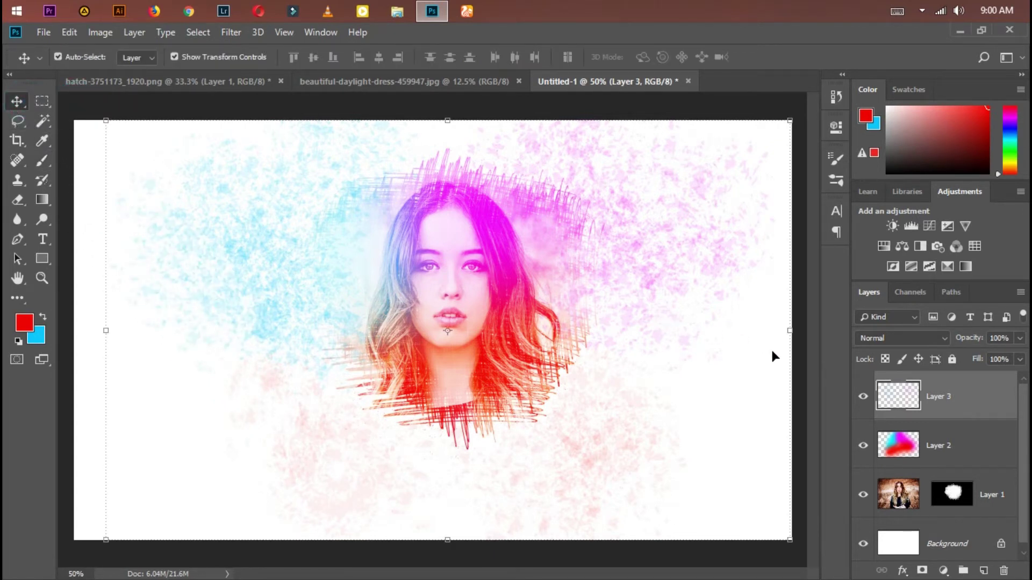
pyautogui.hotkey('alt', '[')
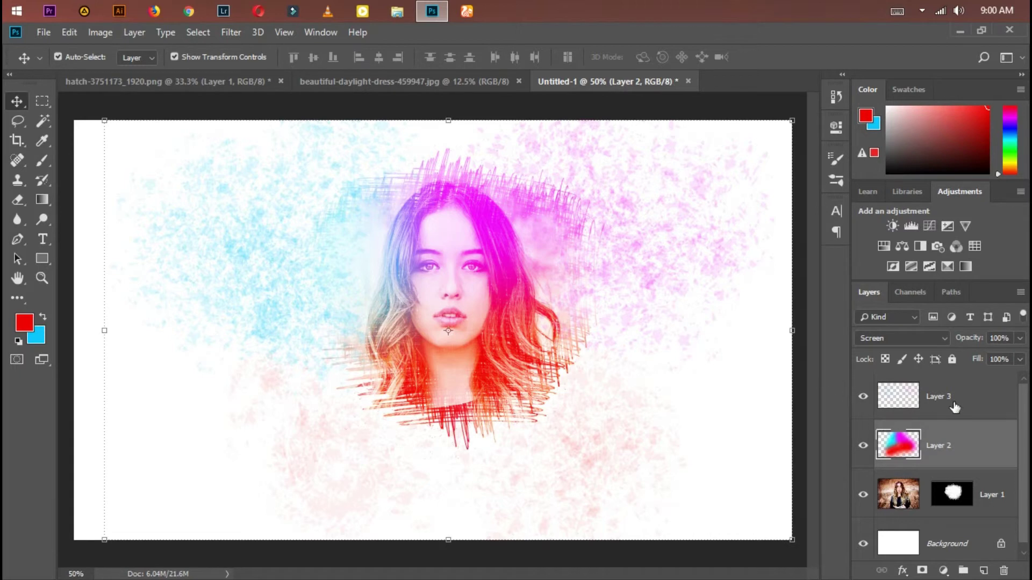
pyautogui.click(955, 407)
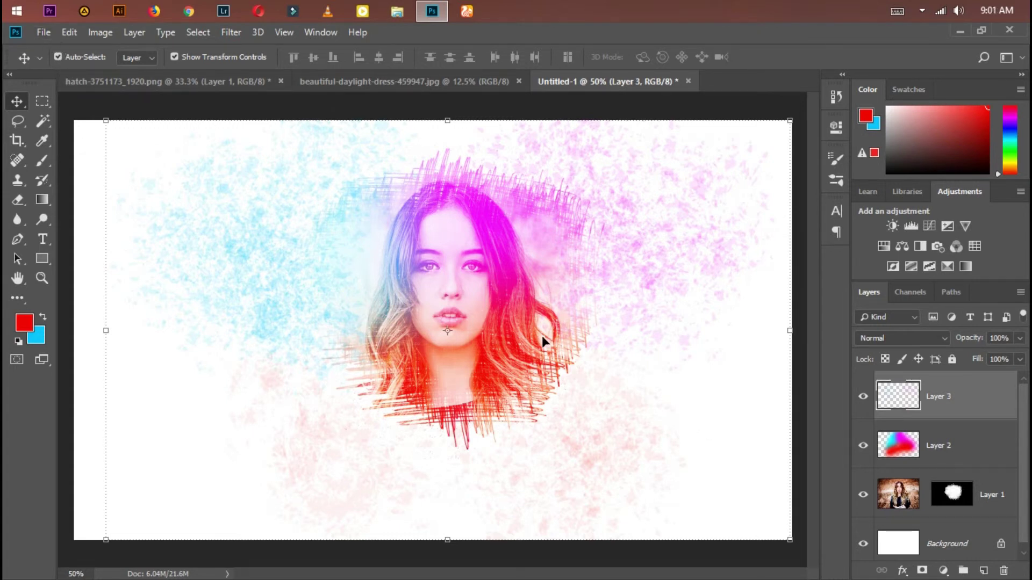
pyautogui.hotkey('ctrl', 's')
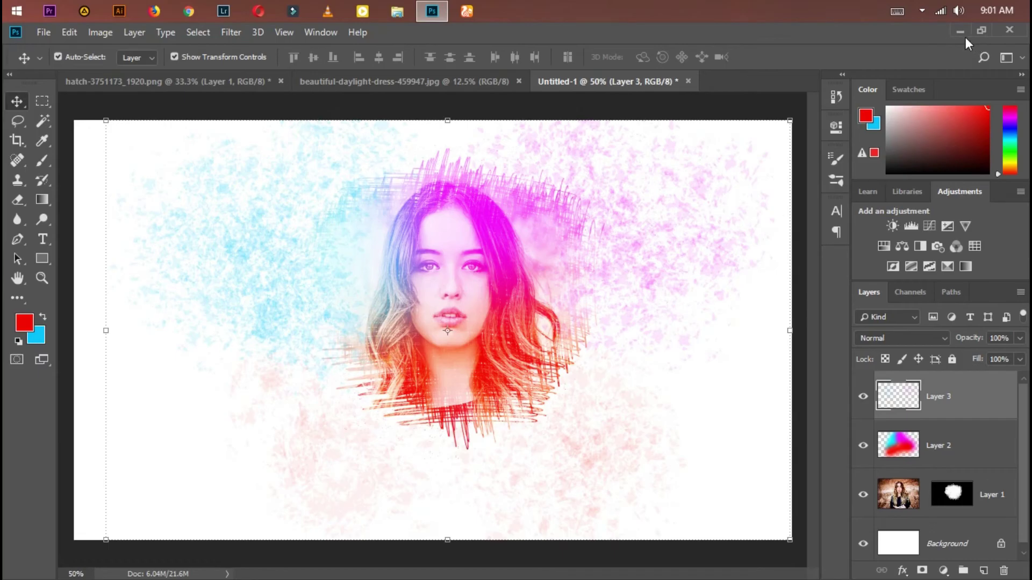